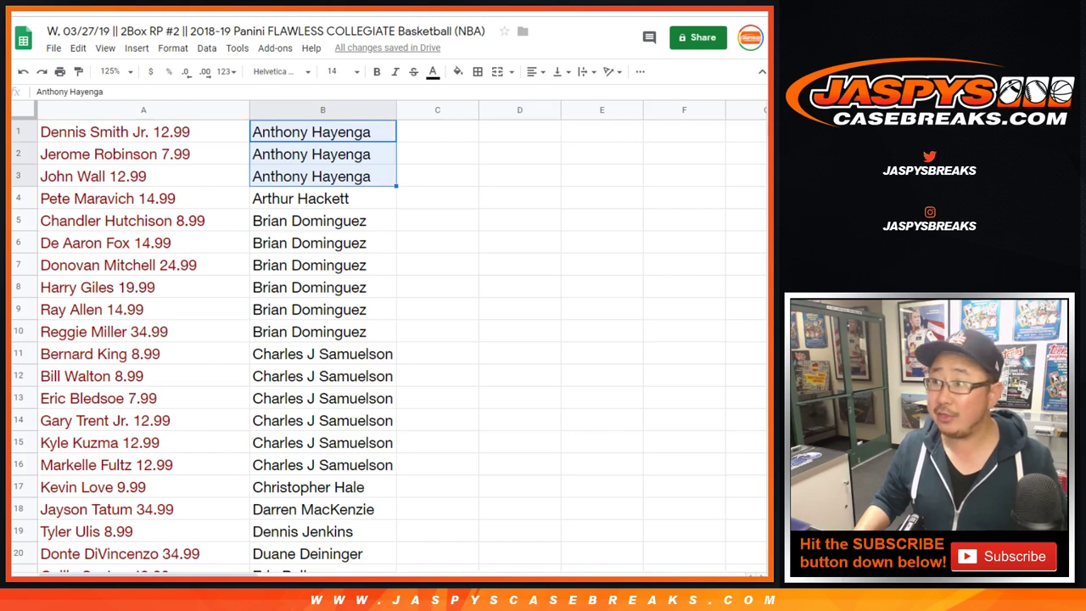
# - Add the first buyer's name from B1 as the single giveaway entry in D1
pyautogui.click(323, 132)
pyautogui.hotkey('ctrl', 'c')
pyautogui.click(520, 131)
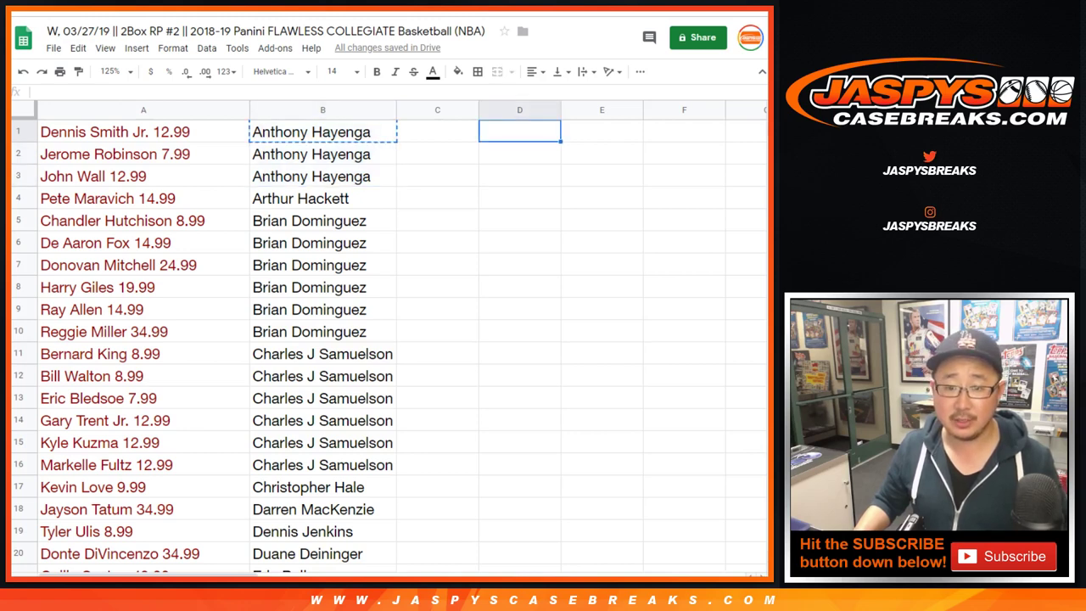
pyautogui.hotkey('ctrl', 'v')
# - Enter the second buyer's name twice in D2:D3 and autofit column D
pyautogui.moveTo(323, 221); pyautogui.dragTo(322, 331)
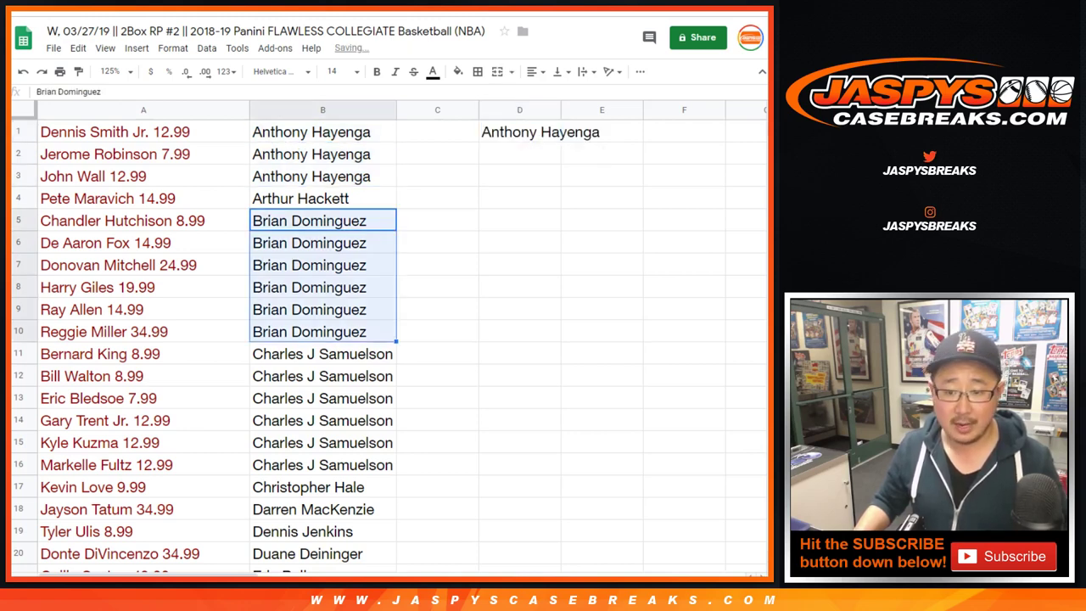
pyautogui.click(323, 220)
pyautogui.hotkey('ctrl', 'c')
pyautogui.click(519, 153)
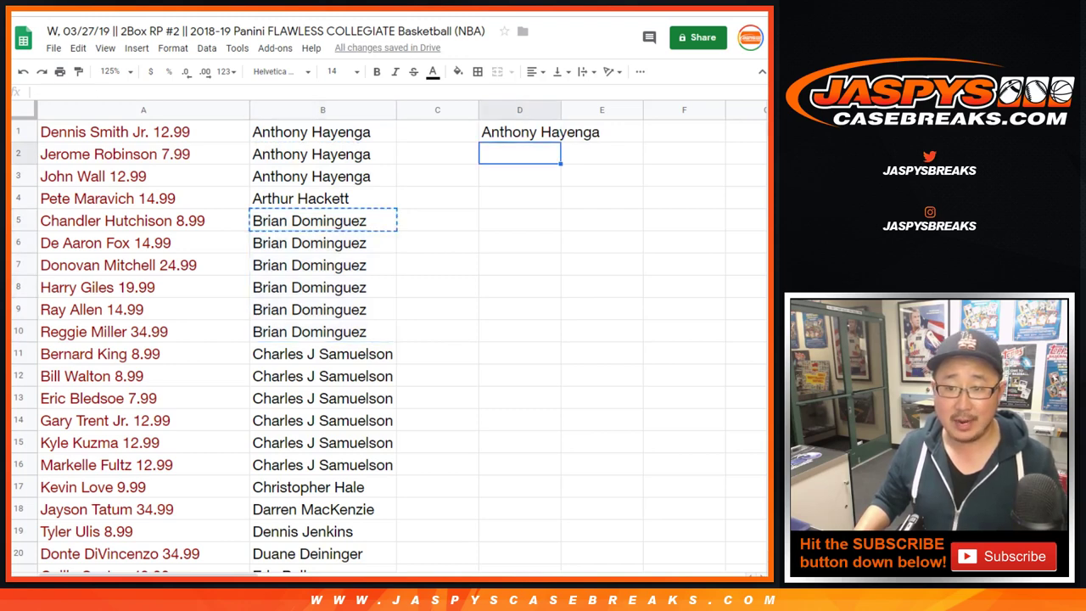
pyautogui.hotkey('ctrl', 'v')
pyautogui.press('Return')
pyautogui.hotkey('ctrl', 'v')
pyautogui.doubleClick(560, 109)
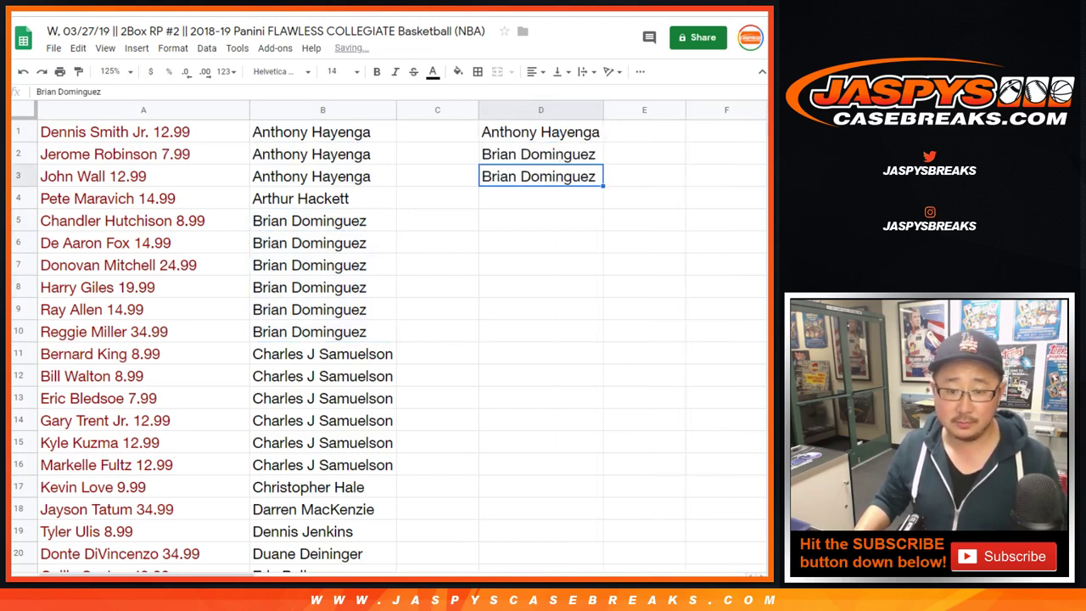
# - Enter the third buyer's name from B11 twice in D4:D5 and re-autofit column D
pyautogui.moveTo(322, 353); pyautogui.dragTo(322, 465)
pyautogui.click(323, 354)
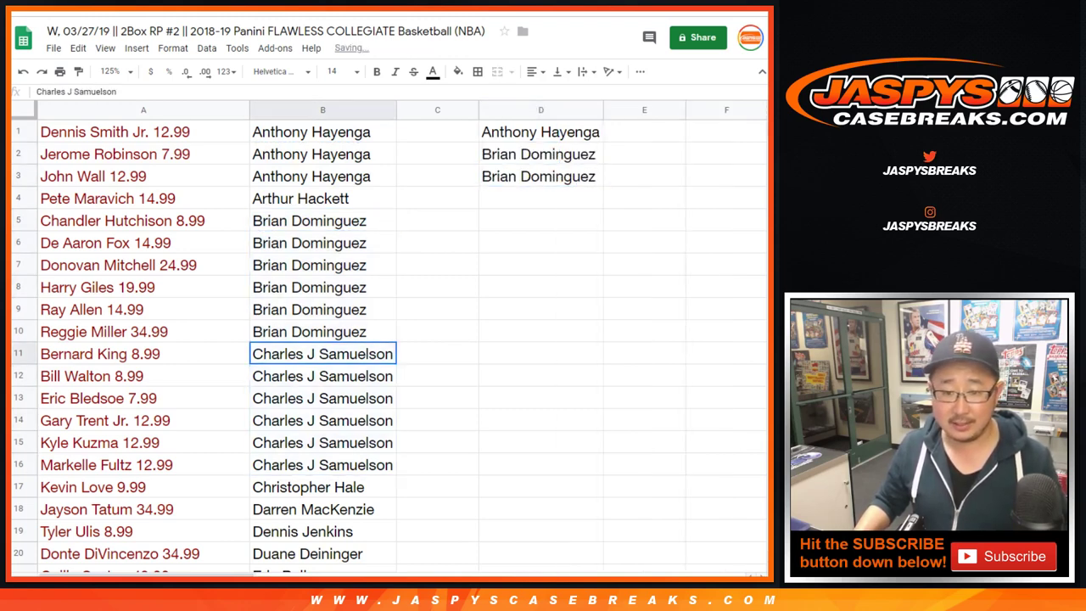
pyautogui.hotkey('ctrl', 'c')
pyautogui.click(540, 198)
pyautogui.hotkey('ctrl', 'v')
pyautogui.press('Return')
pyautogui.hotkey('ctrl', 'v')
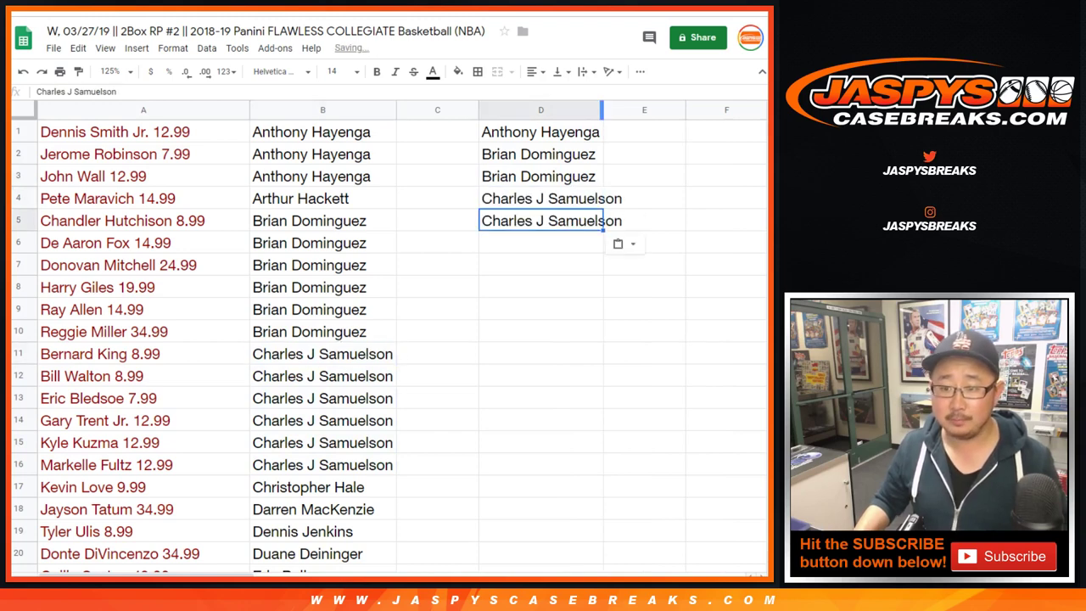
pyautogui.doubleClick(603, 109)
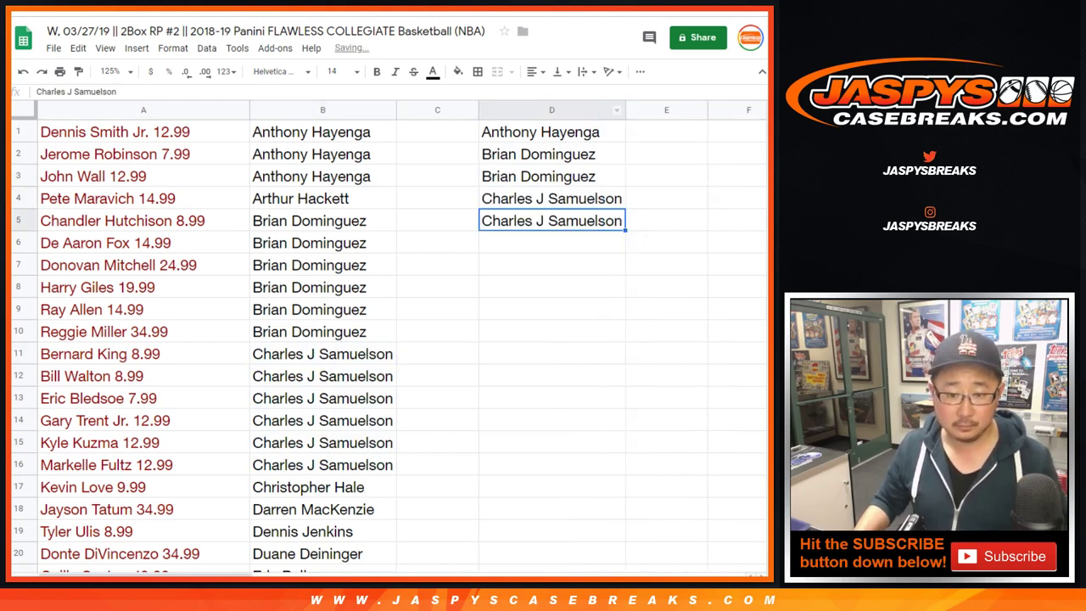
# - Add three entries for the nine-spot buyer from B21 into D6:D8
pyautogui.scroll(-2, 382, 339)
pyautogui.scroll(-2, 203, 348)
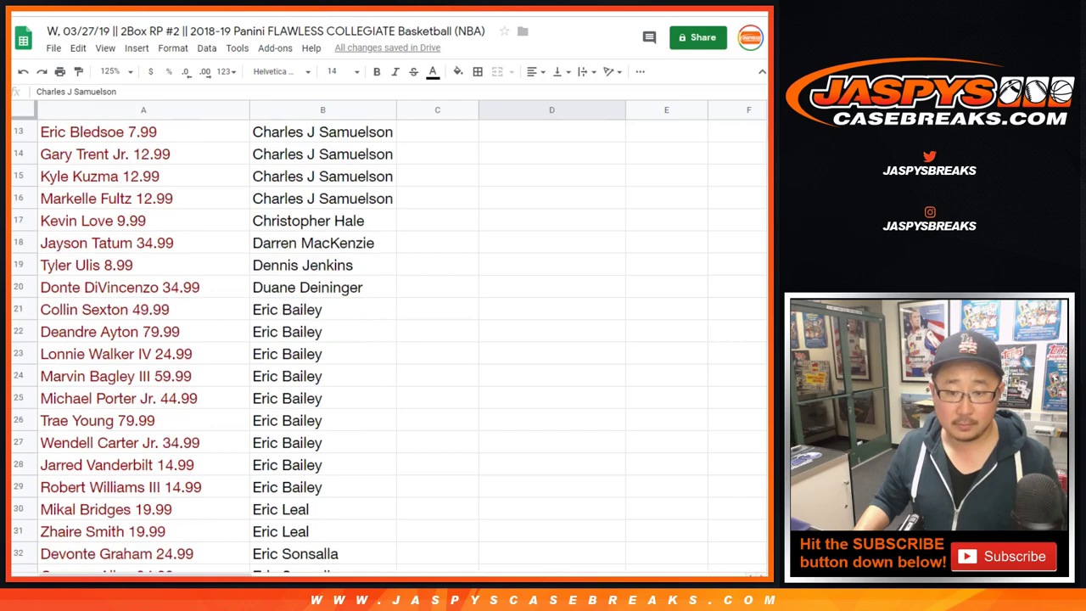
pyautogui.click(322, 310)
pyautogui.keyDown('shift'); pyautogui.click(322, 487); pyautogui.keyUp('shift')
pyautogui.scroll(-1, 204, 348)
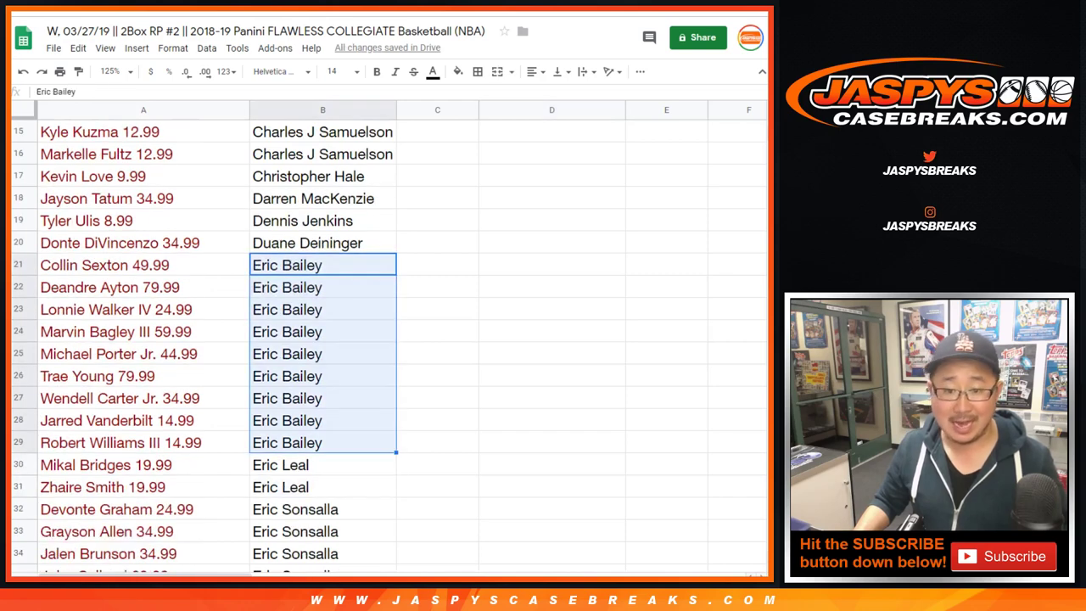
pyautogui.click(323, 265)
pyautogui.hotkey('shift', 'Down')
pyautogui.hotkey('shift', 'Down')
pyautogui.hotkey('ctrl', 'c')
pyautogui.scroll(4, 382, 339)
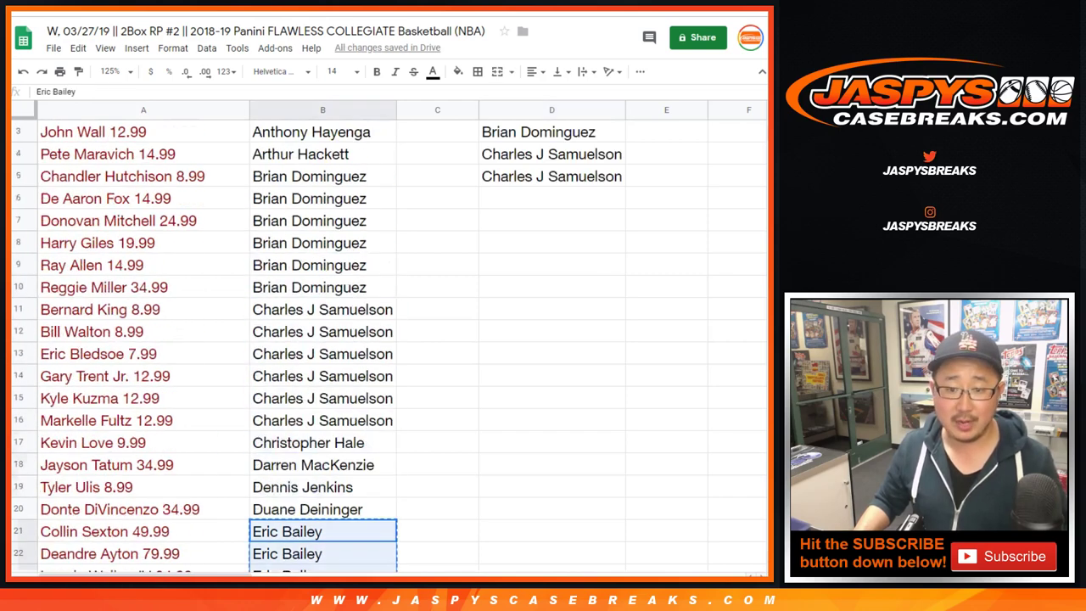
pyautogui.click(552, 199)
pyautogui.hotkey('ctrl', 'v')
# - Add two entries for the six-spot buyer from B32 into D9:D10
pyautogui.scroll(-5, 382, 339)
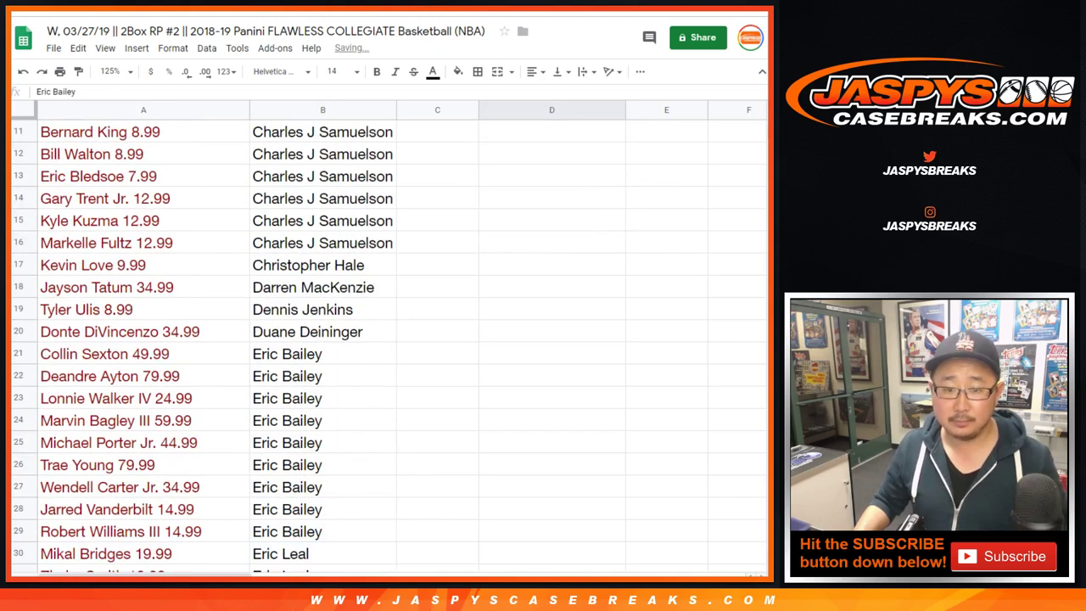
pyautogui.scroll(-3, 382, 339)
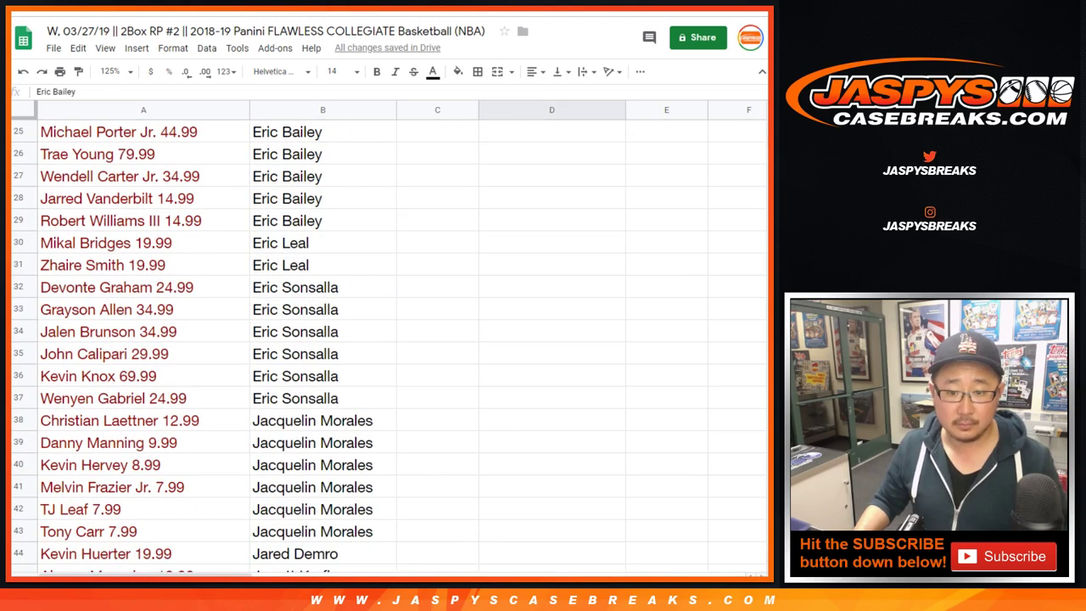
pyautogui.click(323, 287)
pyautogui.click(323, 398)
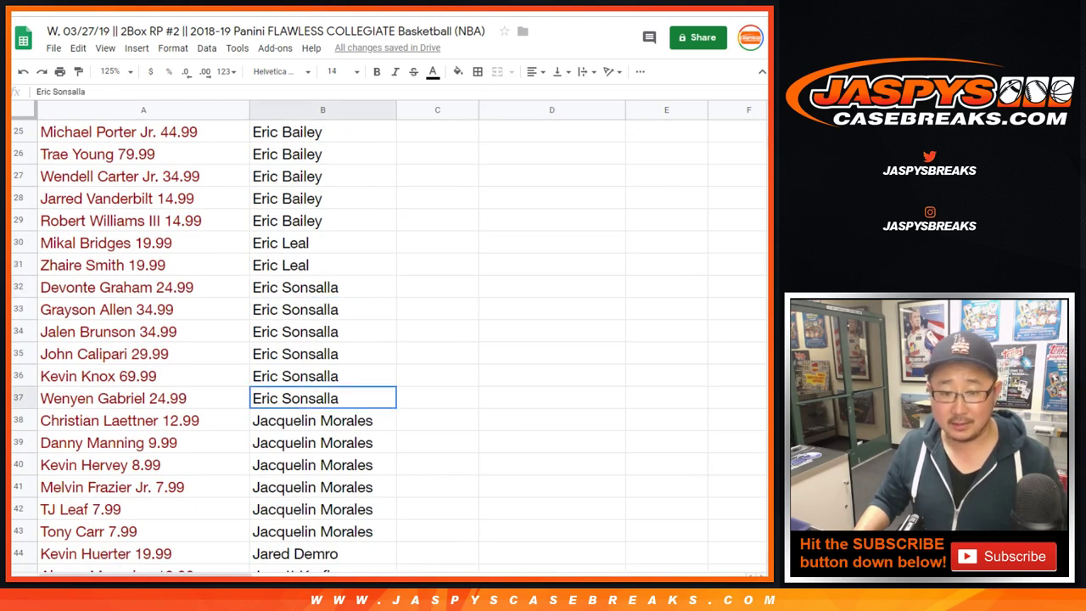
pyautogui.moveTo(322, 287); pyautogui.dragTo(322, 398)
pyautogui.click(322, 286)
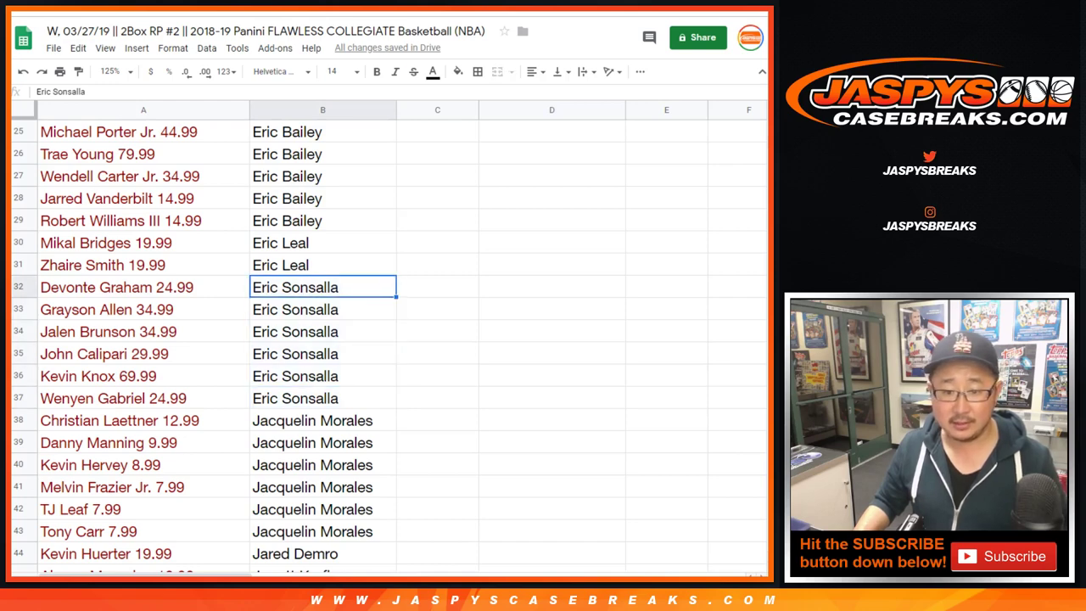
pyautogui.hotkey('shift', 'Down')
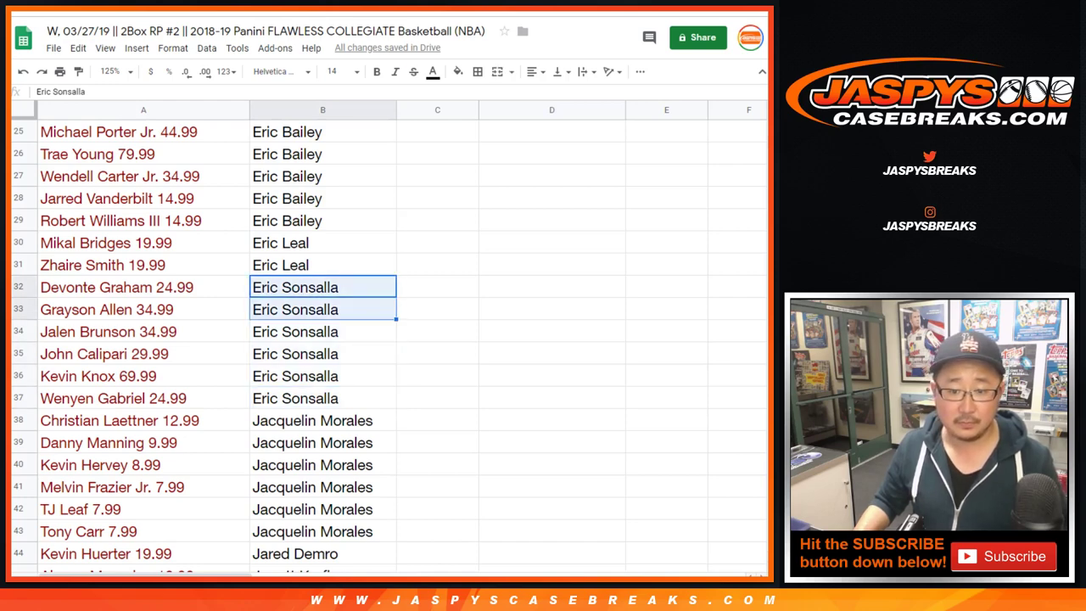
pyautogui.hotkey('ctrl', 'c')
pyautogui.scroll(8, 382, 339)
pyautogui.click(551, 309)
pyautogui.hotkey('ctrl', 'v')
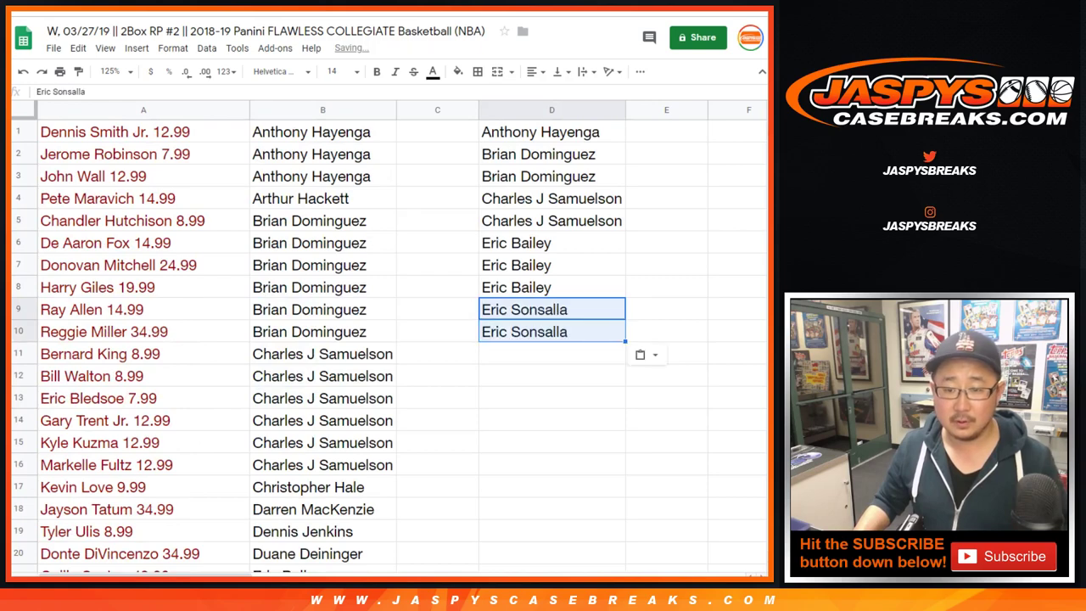
# - Check the shop page's eligibility rules, then return to the giveaway spreadsheet
pyautogui.hotkey('ctrl', 'Tab')
pyautogui.scroll(-5, 382, 339)
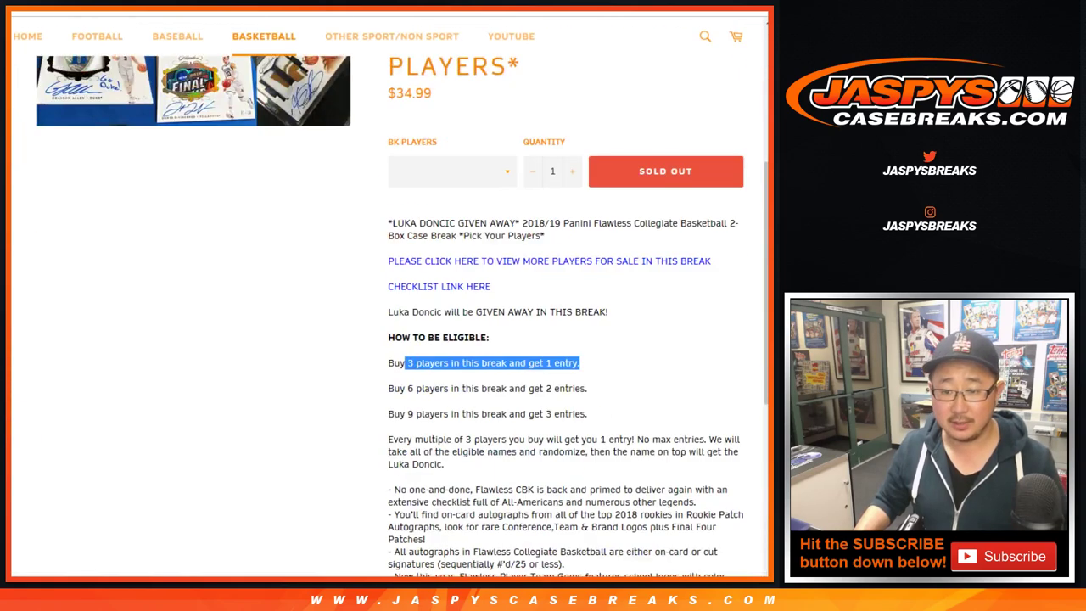
pyautogui.hotkey('ctrl', 'shift', 'Tab')
pyautogui.scroll(-5, 381, 340)
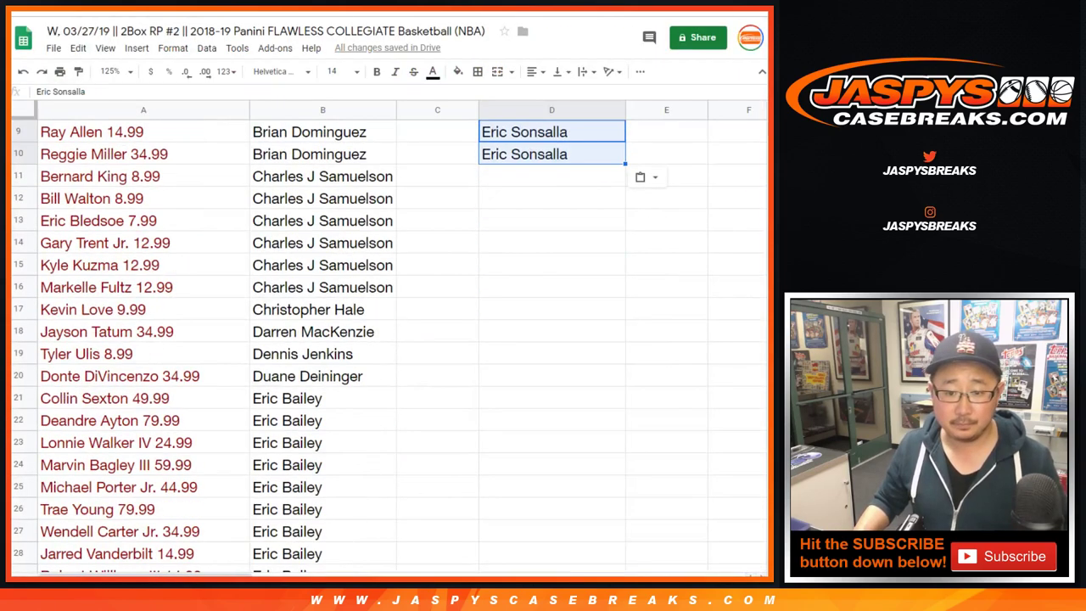
# - Paste two copies of the buyer's name from B38:B39 into D11:D12
pyautogui.scroll(-2, 382, 339)
pyautogui.click(322, 243)
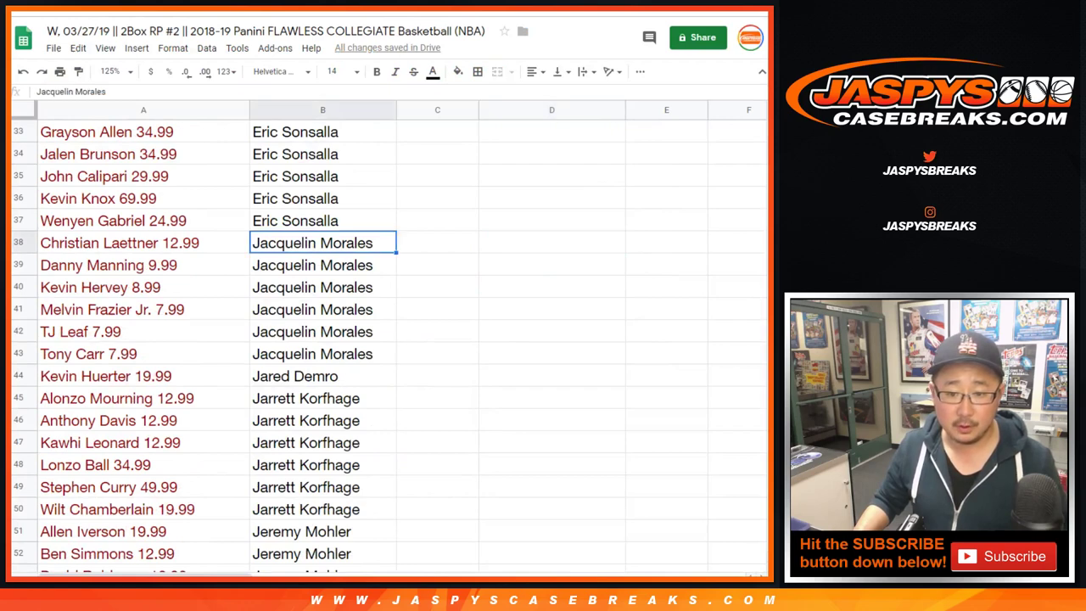
pyautogui.keyDown('shift'); pyautogui.click(322, 354); pyautogui.keyUp('shift')
pyautogui.click(323, 243)
pyautogui.keyDown('shift'); pyautogui.click(322, 265); pyautogui.keyUp('shift')
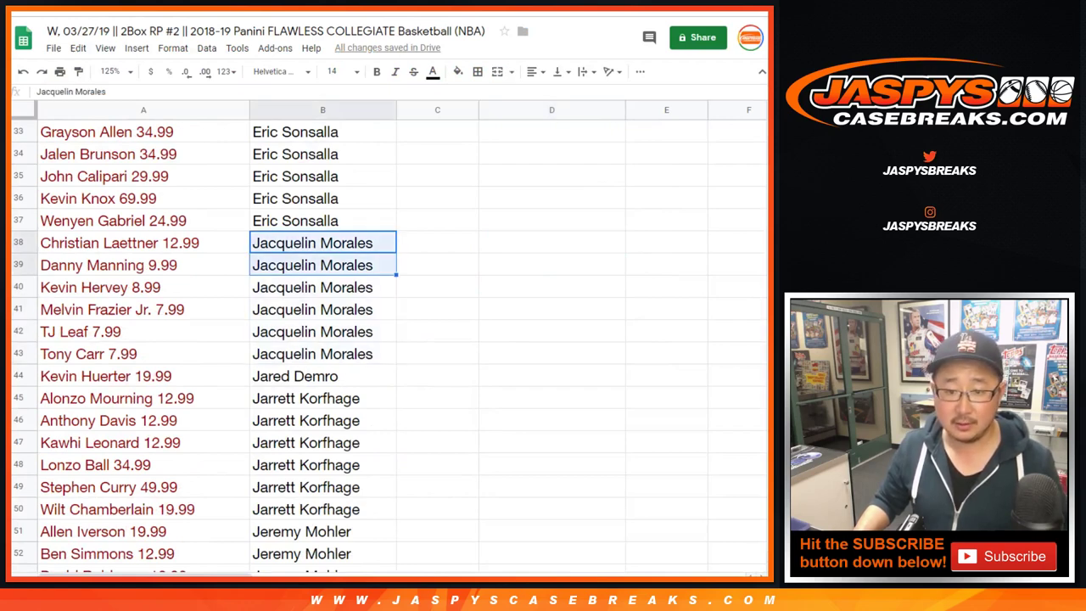
pyautogui.scroll(10, 381, 339)
pyautogui.scroll(-1, 382, 339)
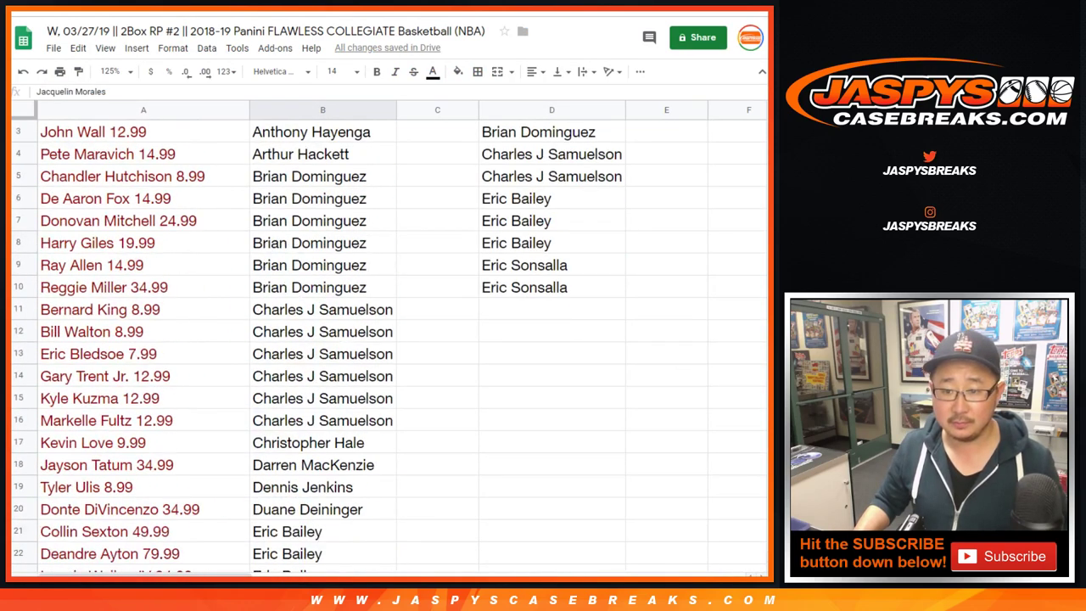
pyautogui.click(551, 309)
pyautogui.hotkey('ctrl', 'v')
# - Copy the two name entries in B45:B46 into D13:D14
pyautogui.scroll(1, 382, 339)
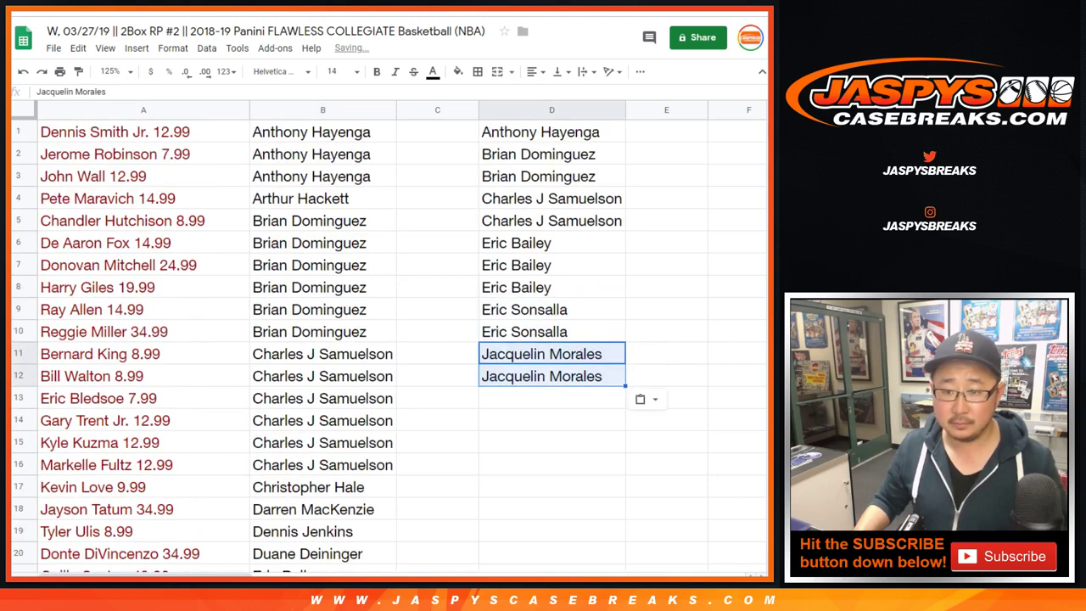
pyautogui.scroll(-11, 381, 339)
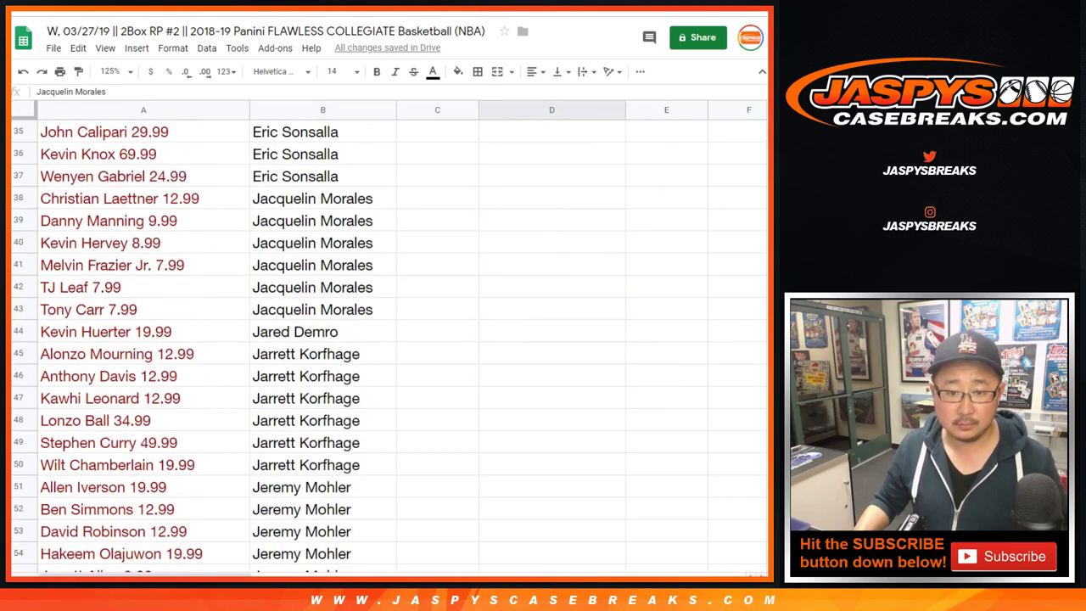
pyautogui.scroll(-1, 381, 340)
pyautogui.click(323, 264)
pyautogui.keyDown('shift'); pyautogui.click(322, 376); pyautogui.keyUp('shift')
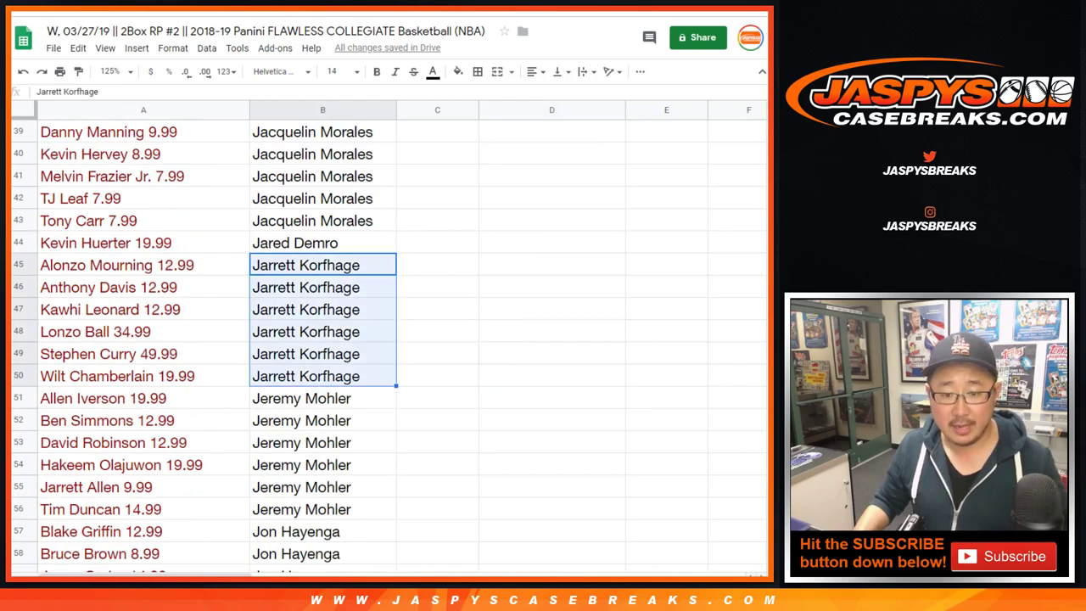
pyautogui.click(322, 265)
pyautogui.keyDown('shift'); pyautogui.click(323, 286); pyautogui.keyUp('shift')
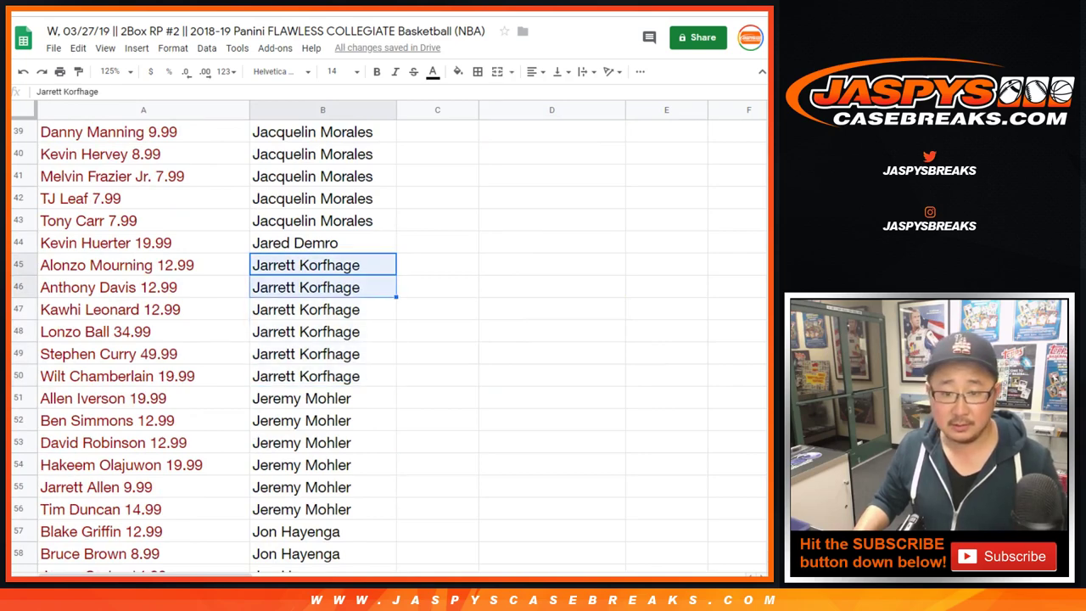
pyautogui.hotkey('ctrl', 'c')
pyautogui.scroll(4, 323, 339)
pyautogui.scroll(9, 382, 339)
pyautogui.click(551, 395)
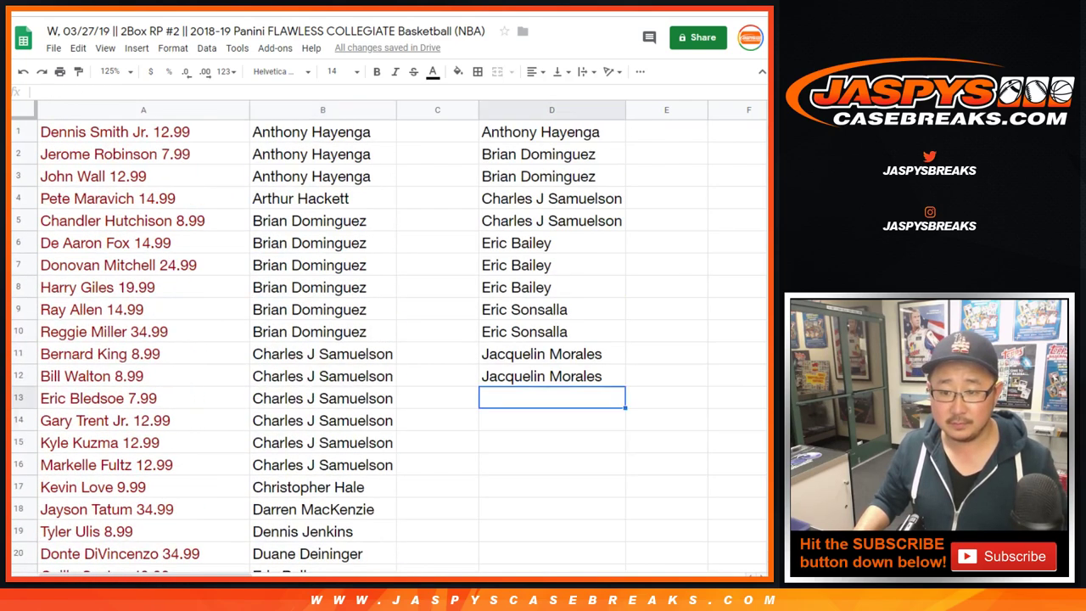
pyautogui.hotkey('ctrl', 'v')
# - Copy the two name entries in B51:B52 into D15:D16
pyautogui.scroll(-5, 382, 340)
pyautogui.scroll(-7, 382, 339)
pyautogui.scroll(-2, 382, 339)
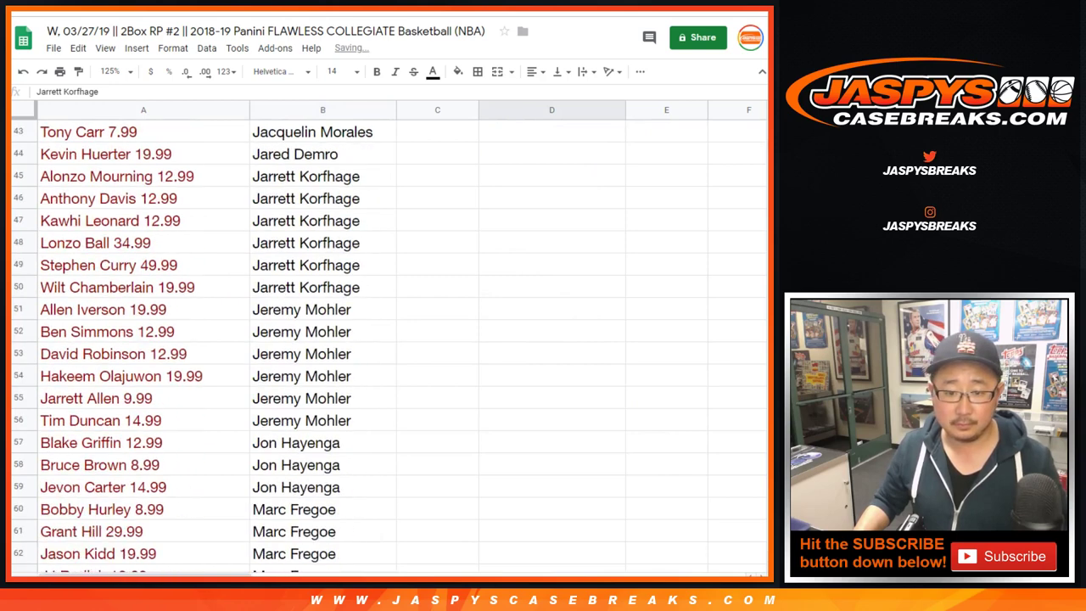
pyautogui.click(322, 309)
pyautogui.keyDown('shift'); pyautogui.click(322, 420); pyautogui.keyUp('shift')
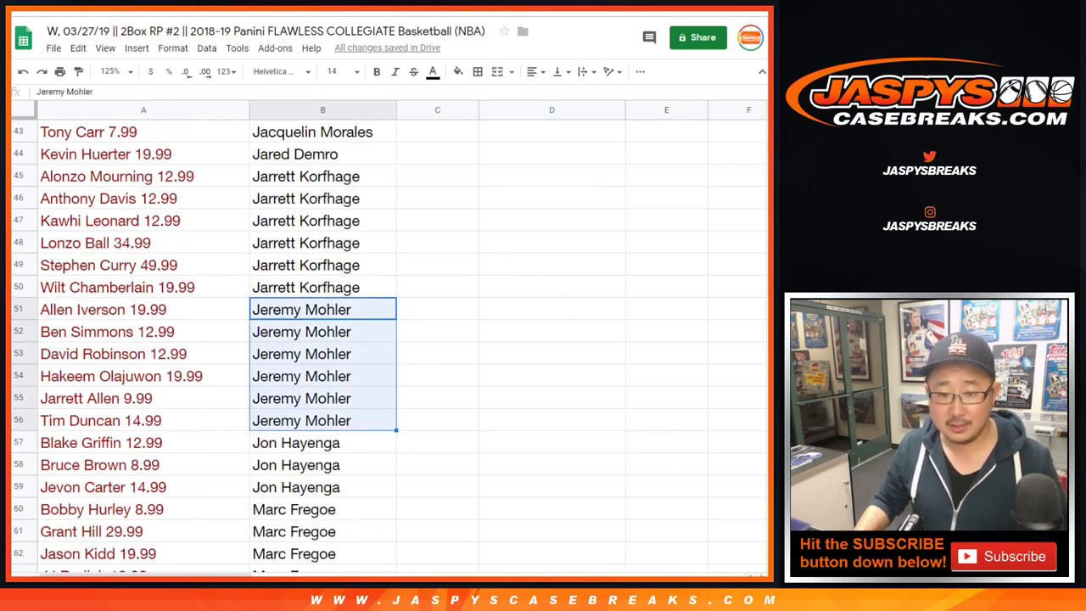
pyautogui.click(322, 309)
pyautogui.keyDown('shift'); pyautogui.click(322, 331); pyautogui.keyUp('shift')
pyautogui.hotkey('ctrl', 'c')
pyautogui.scroll(4, 381, 339)
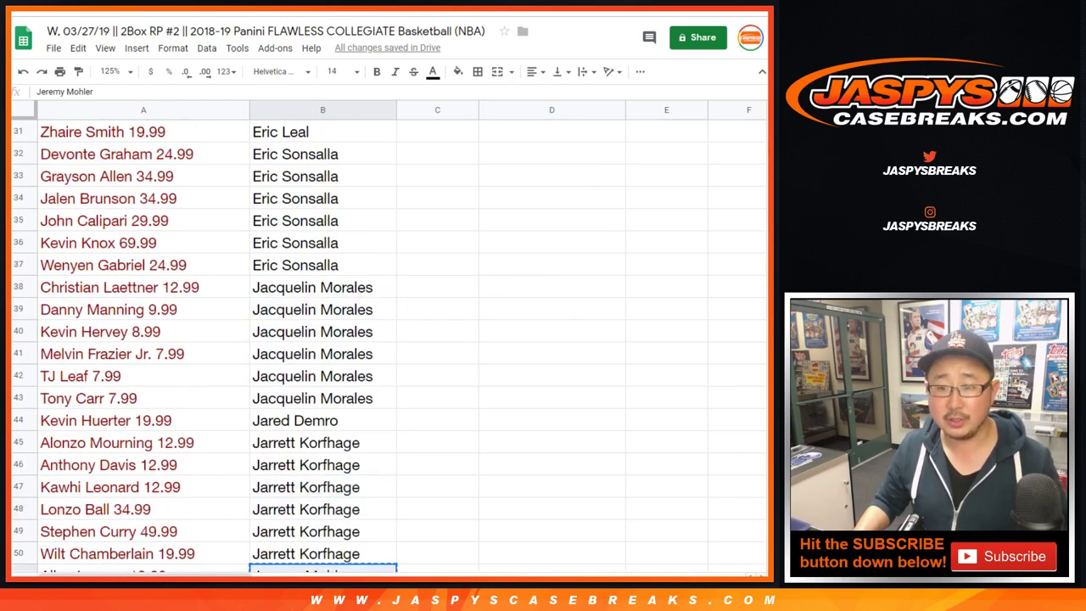
pyautogui.scroll(7, 382, 339)
pyautogui.click(551, 218)
pyautogui.hotkey('ctrl', 'v')
# - Copy the entry from the B57:B59 block into D17
pyautogui.scroll(-4, 382, 340)
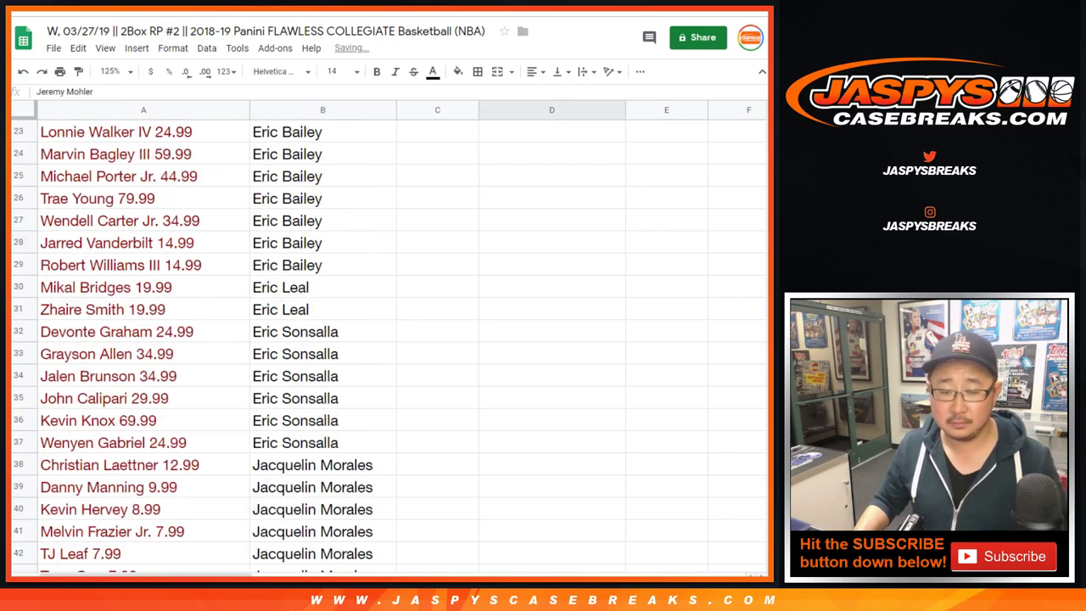
pyautogui.scroll(-8, 382, 339)
pyautogui.click(322, 354)
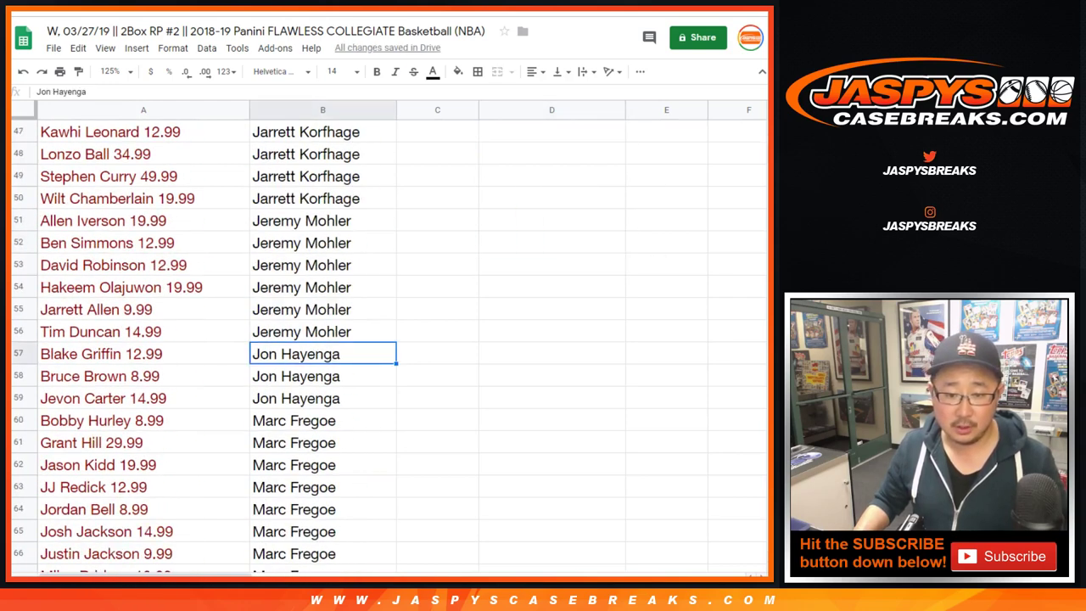
pyautogui.keyDown('shift'); pyautogui.click(323, 398); pyautogui.keyUp('shift')
pyautogui.hotkey('ctrl', 'c')
pyautogui.scroll(12, 381, 340)
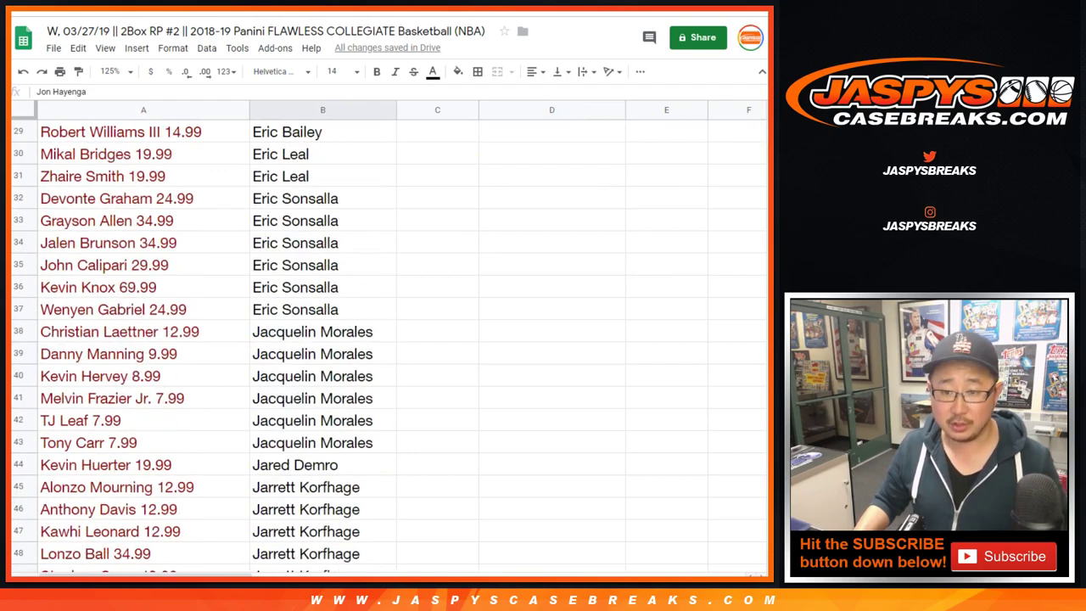
pyautogui.click(551, 265)
pyautogui.hotkey('ctrl', 'v')
# - Copy the four entries in B60:B63 into D18:D21
pyautogui.scroll(-12, 382, 340)
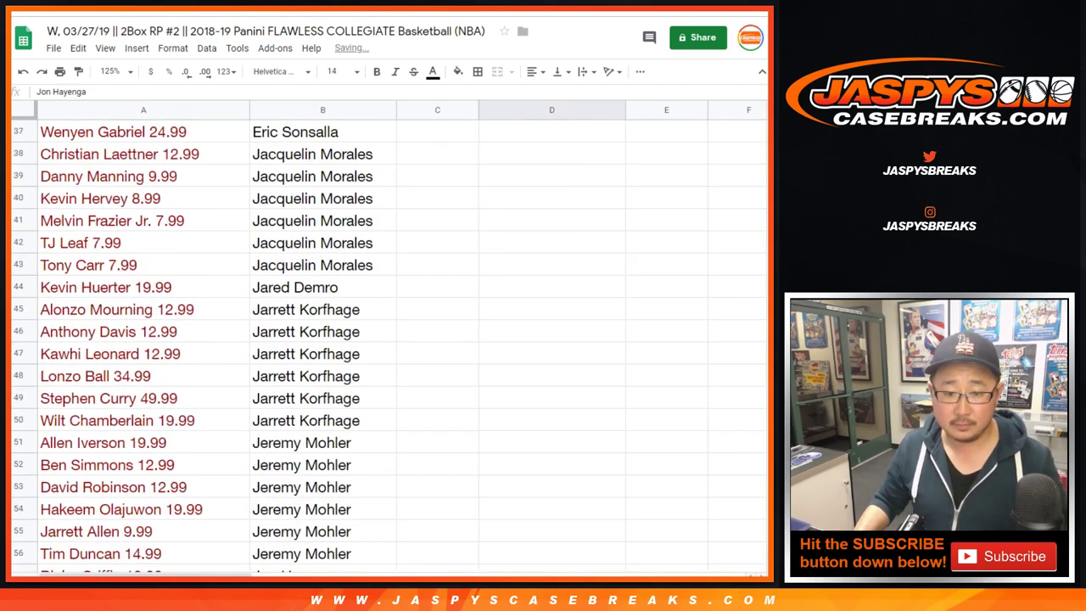
pyautogui.scroll(-2, 382, 339)
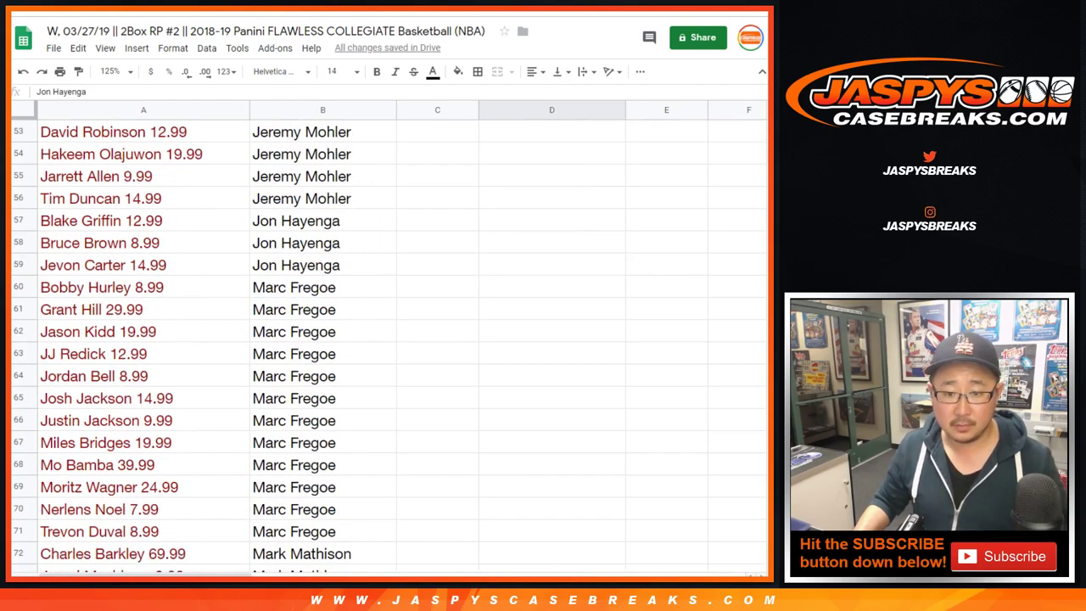
pyautogui.click(322, 287)
pyautogui.keyDown('shift'); pyautogui.click(323, 531); pyautogui.keyUp('shift')
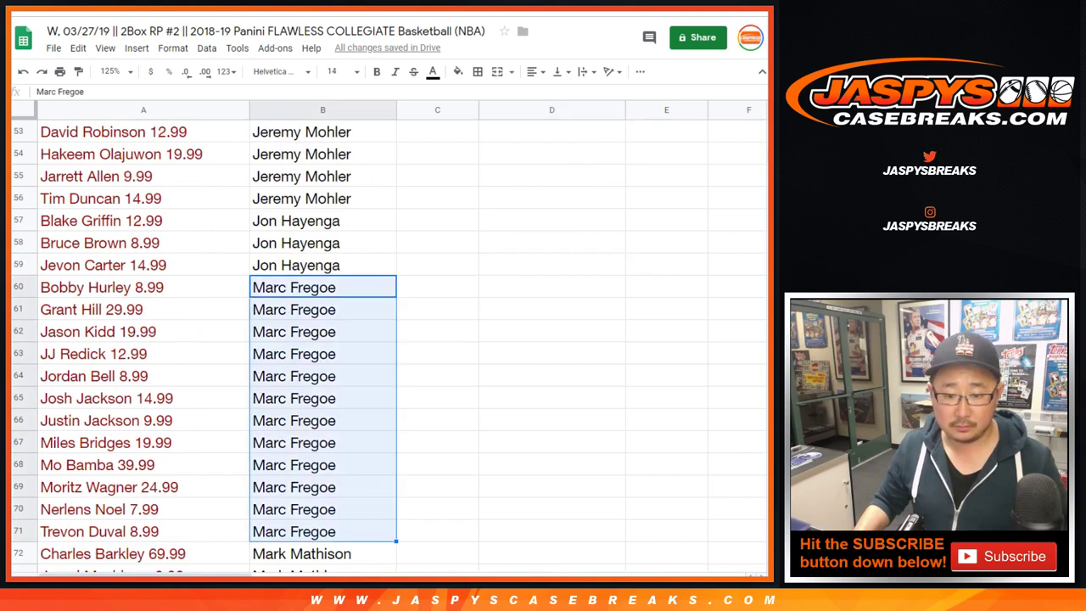
pyautogui.scroll(-1, 382, 339)
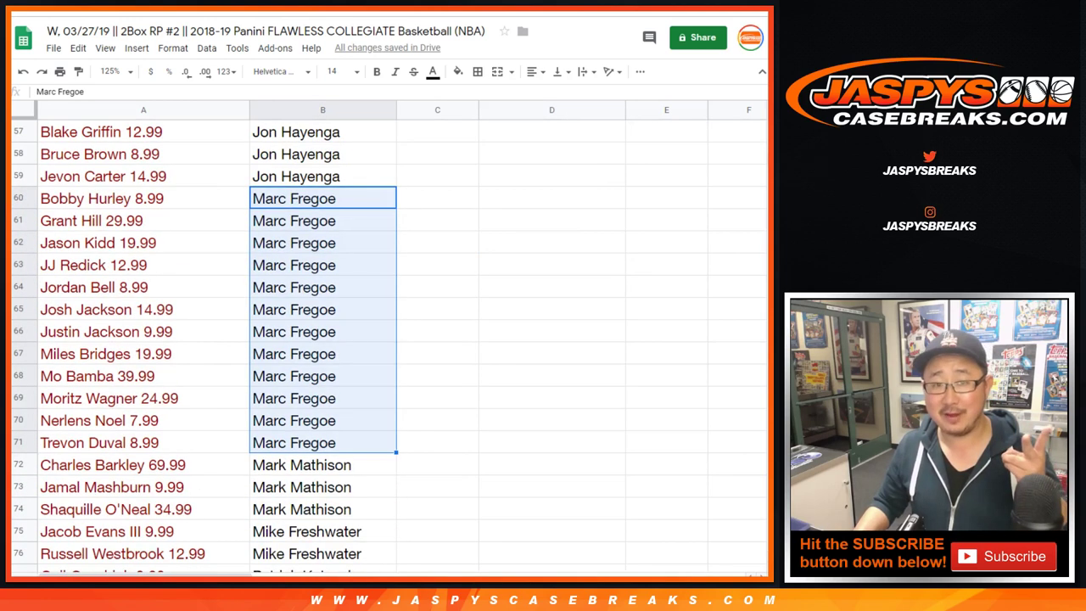
pyautogui.click(322, 198)
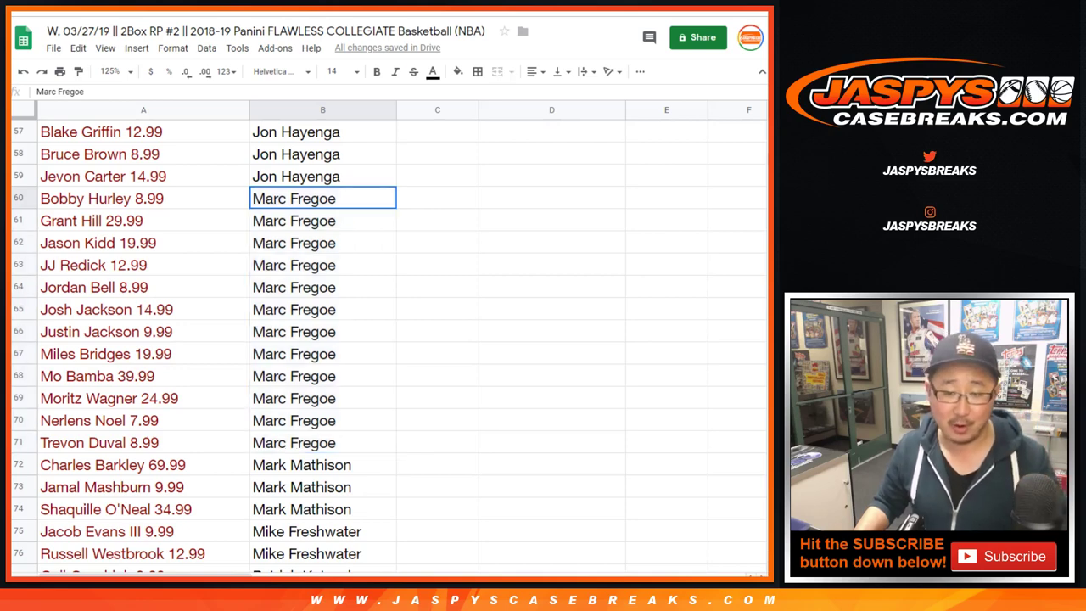
pyautogui.hotkey('shift', 'Down')
pyautogui.hotkey('shift', 'Down')
pyautogui.hotkey('shift', 'Down')
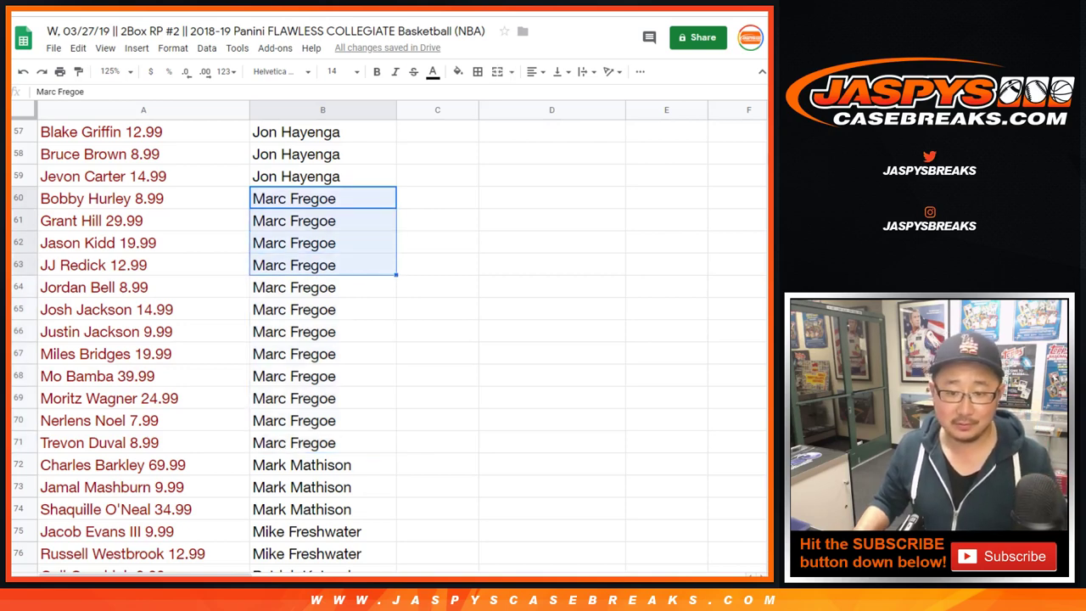
pyautogui.hotkey('ctrl', 'c')
pyautogui.scroll(16, 390, 339)
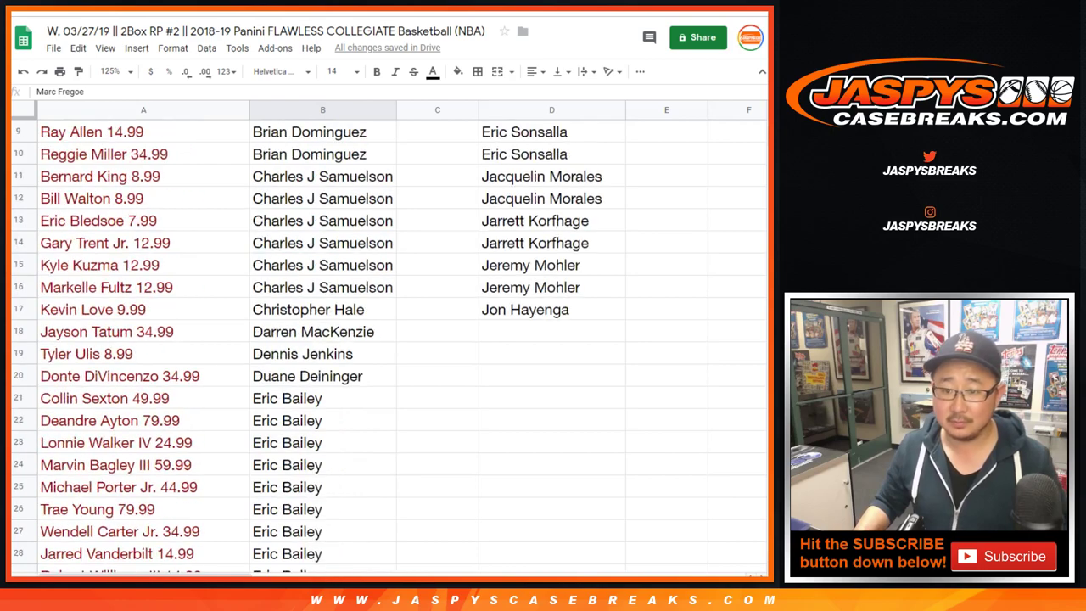
pyautogui.click(551, 332)
pyautogui.hotkey('ctrl', 'v')
# - Copy the entry in B72 into D22
pyautogui.scroll(-18, 390, 339)
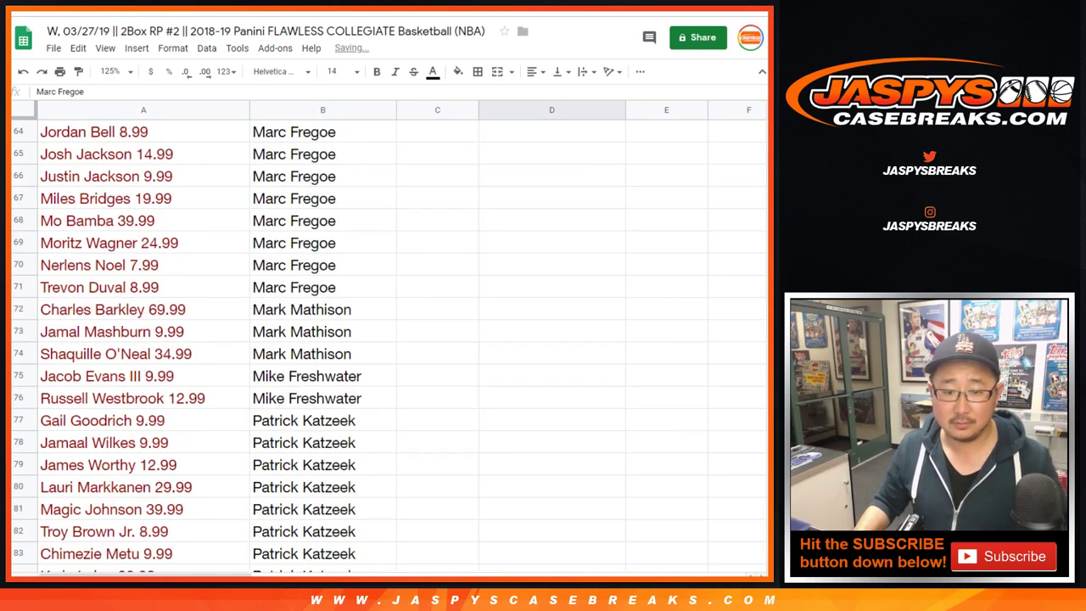
pyautogui.scroll(-1, 390, 340)
pyautogui.click(322, 221)
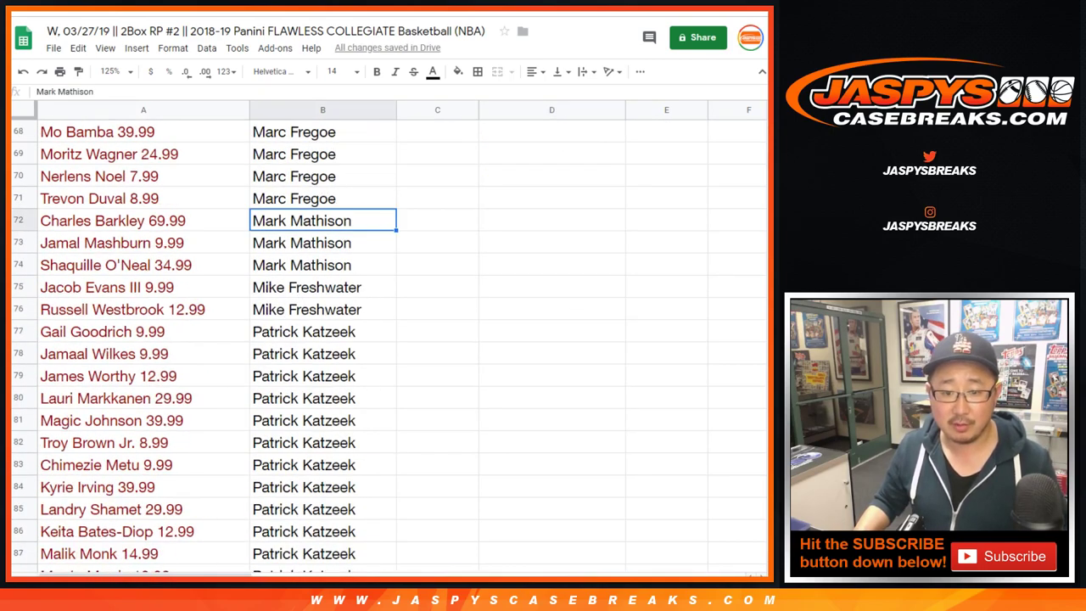
pyautogui.hotkey('ctrl', 'c')
pyautogui.scroll(17, 391, 340)
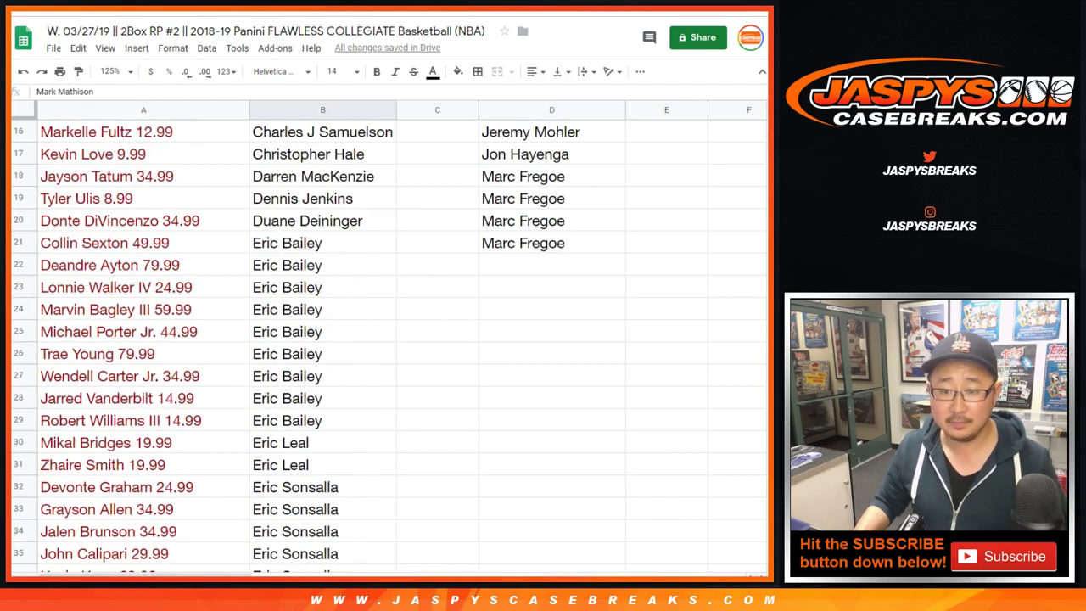
pyautogui.click(551, 265)
pyautogui.hotkey('ctrl', 'v')
# - Copy the six entries in B77:B82 into D23:D28
pyautogui.scroll(-16, 390, 339)
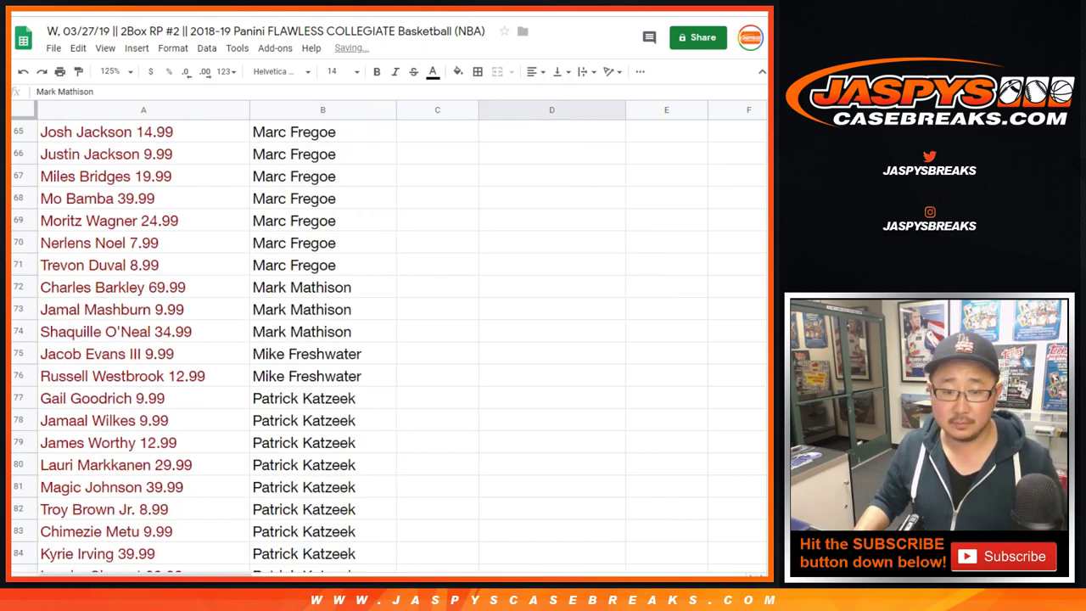
pyautogui.scroll(-3, 390, 340)
pyautogui.click(322, 175)
pyautogui.scroll(-1, 390, 339)
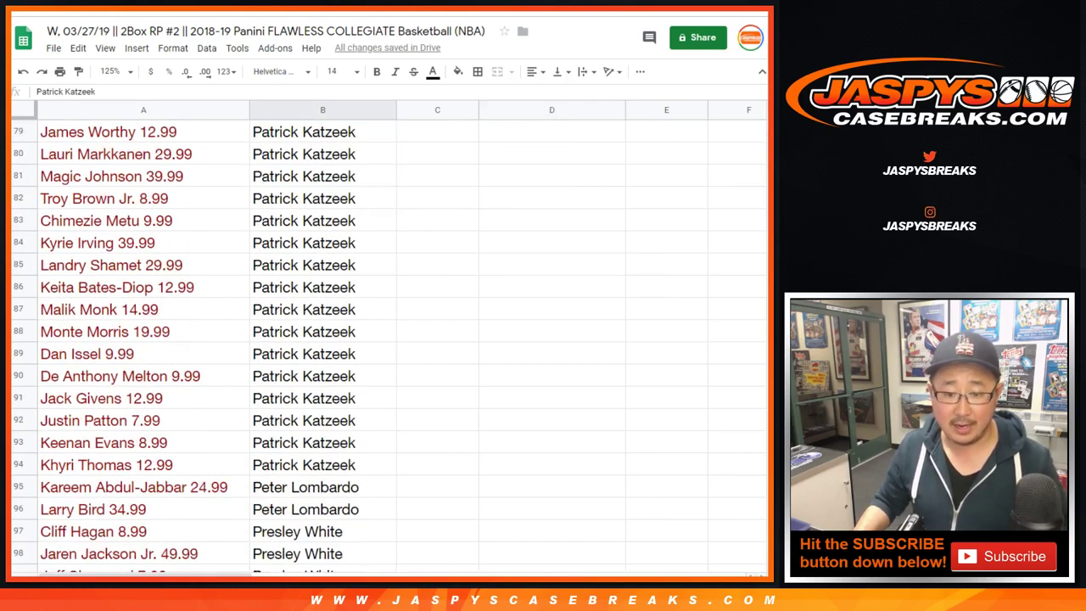
pyautogui.keyDown('shift'); pyautogui.click(323, 465); pyautogui.keyUp('shift')
pyautogui.scroll(2, 390, 339)
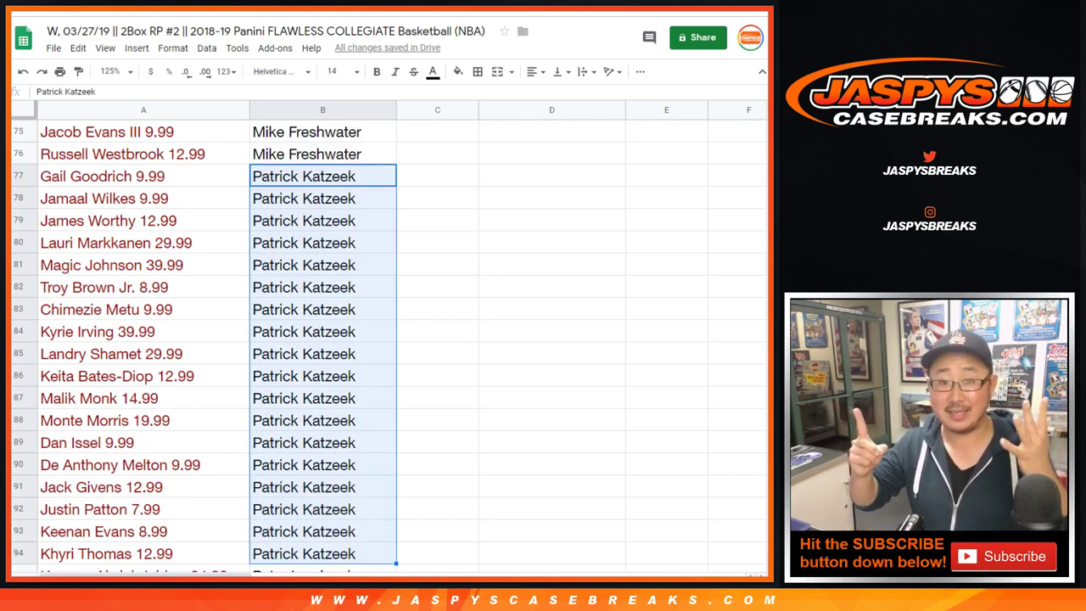
pyautogui.click(322, 176)
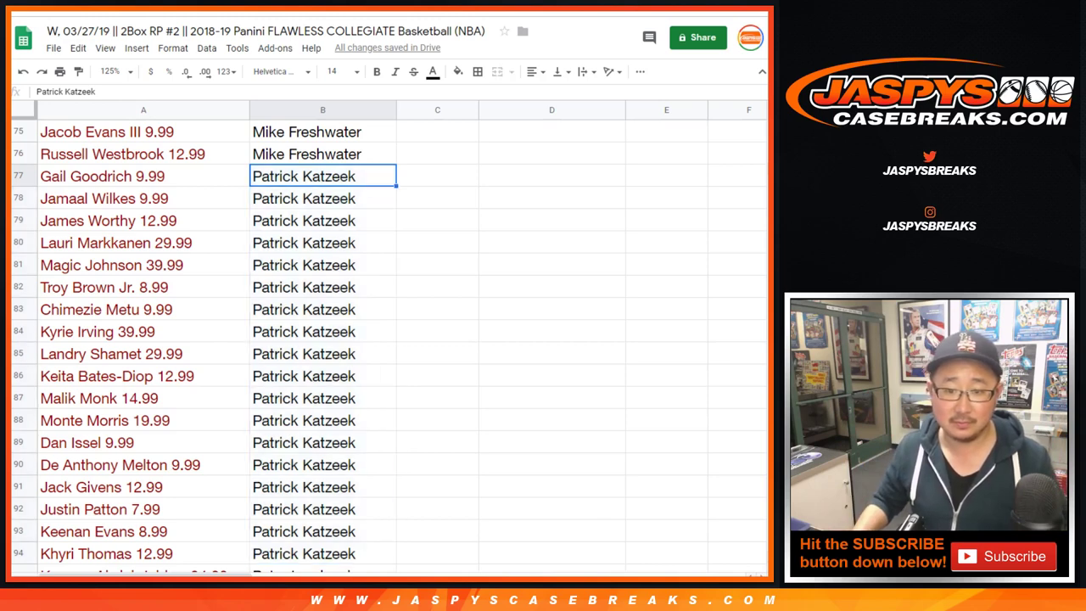
pyautogui.hotkey('shift', 'Down')
pyautogui.hotkey('shift', 'Down')
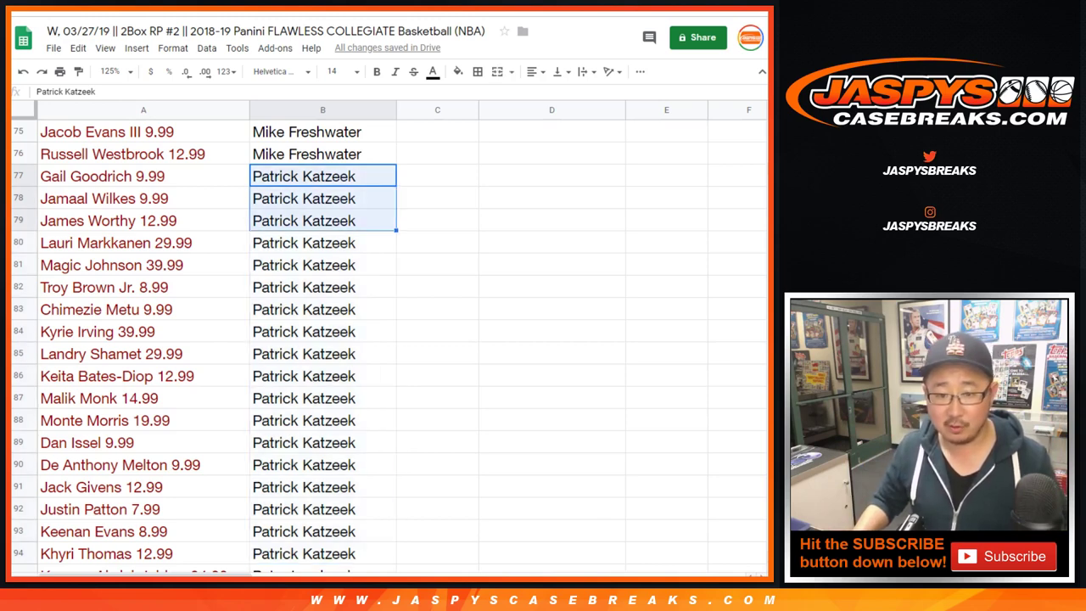
pyautogui.hotkey('shift', 'Down')
pyautogui.hotkey('shift', 'Down')
pyautogui.hotkey('shift', 'Down')
pyautogui.scroll(15, 382, 340)
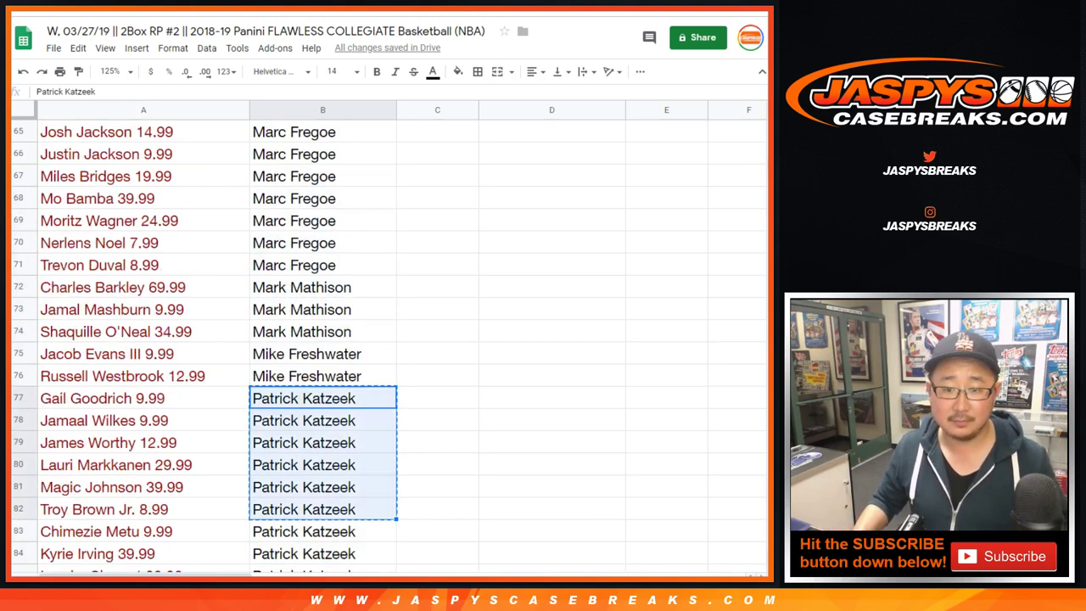
pyautogui.scroll(4, 382, 339)
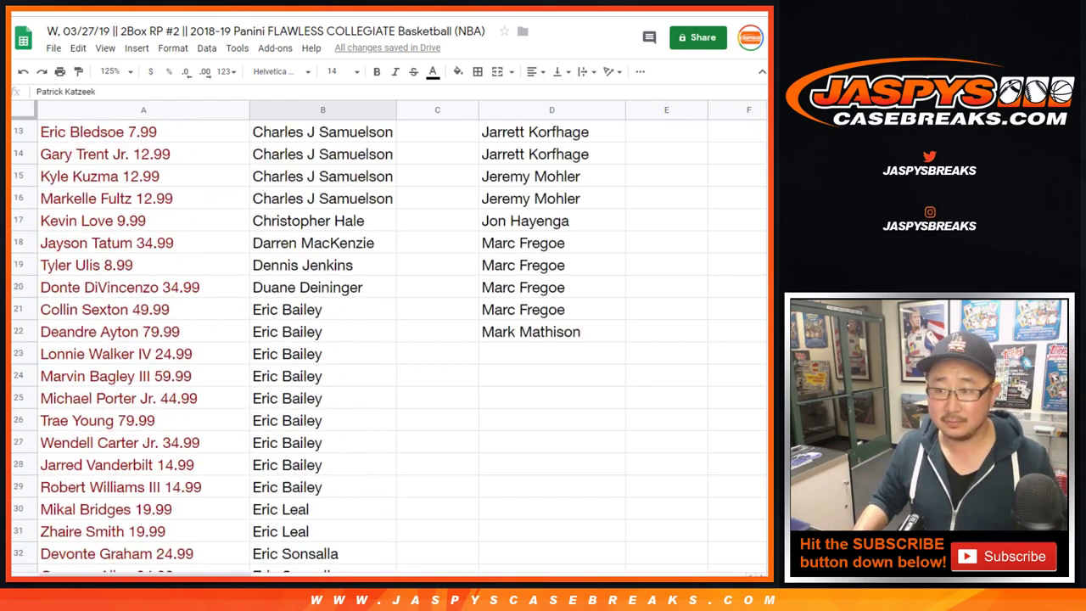
pyautogui.click(551, 354)
pyautogui.hotkey('ctrl', 'v')
# - Add the entry from B97 to D29
pyautogui.scroll(-18, 381, 339)
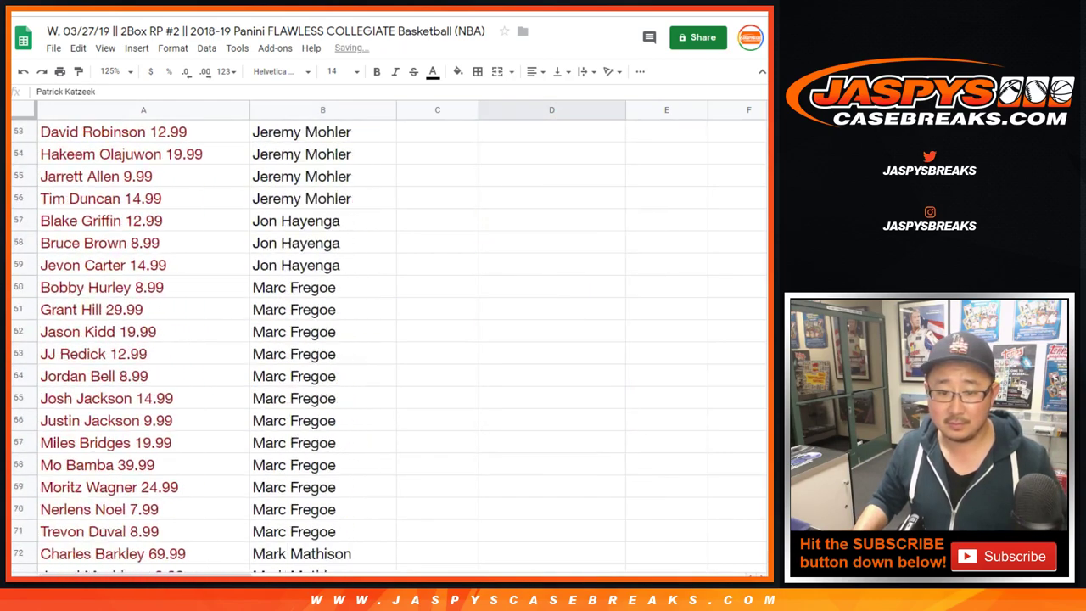
pyautogui.scroll(-7, 382, 340)
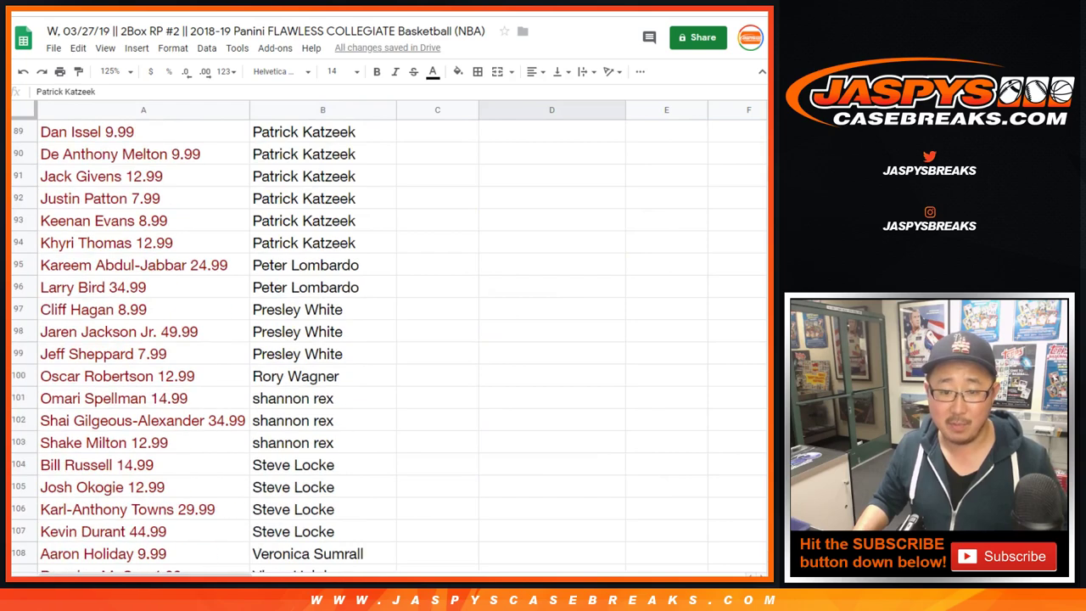
pyautogui.click(323, 309)
pyautogui.scroll(16, 382, 340)
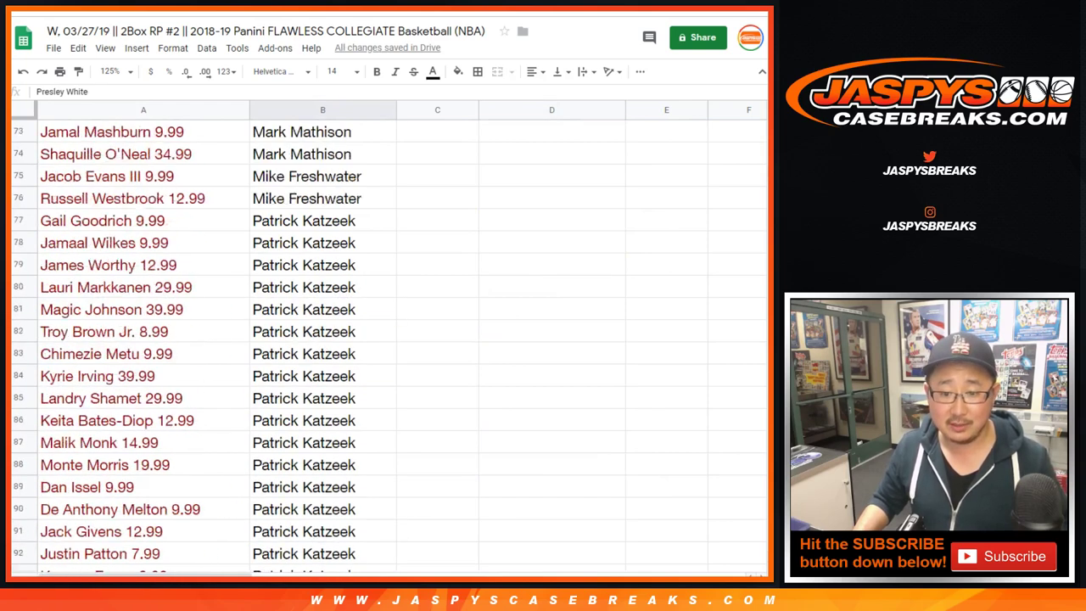
pyautogui.scroll(7, 382, 339)
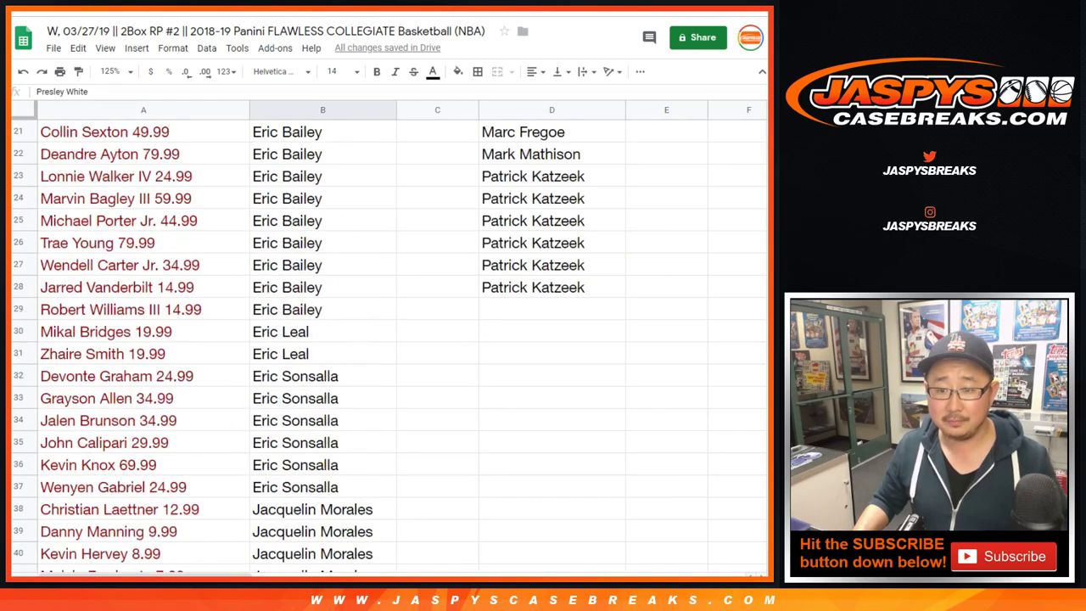
pyautogui.click(551, 307)
# - Copy the entry in B101 into D30
pyautogui.scroll(-11, 382, 339)
pyautogui.scroll(-13, 382, 339)
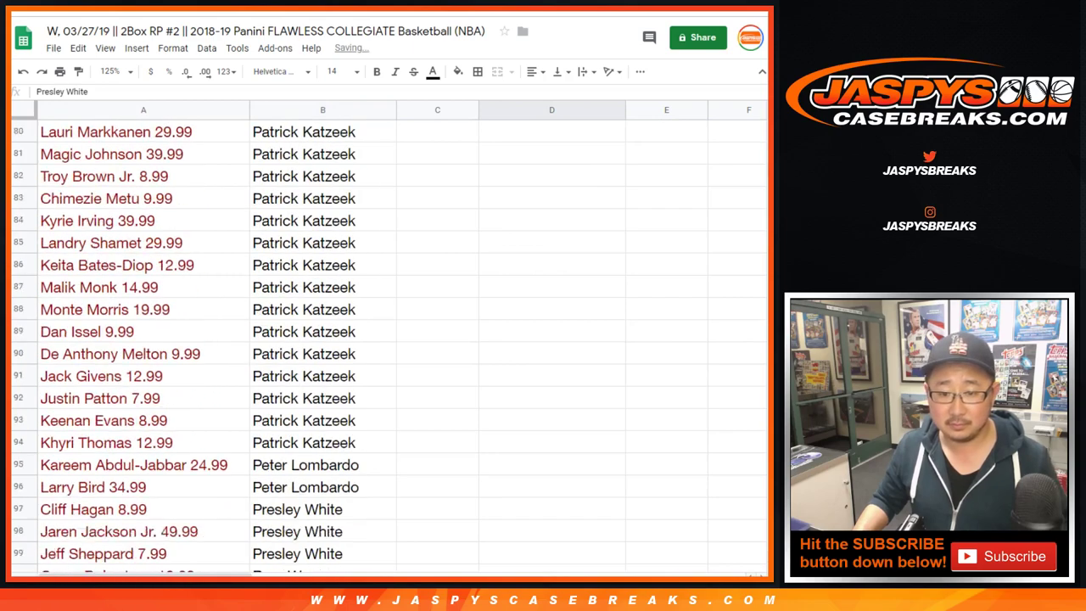
pyautogui.scroll(-2, 382, 339)
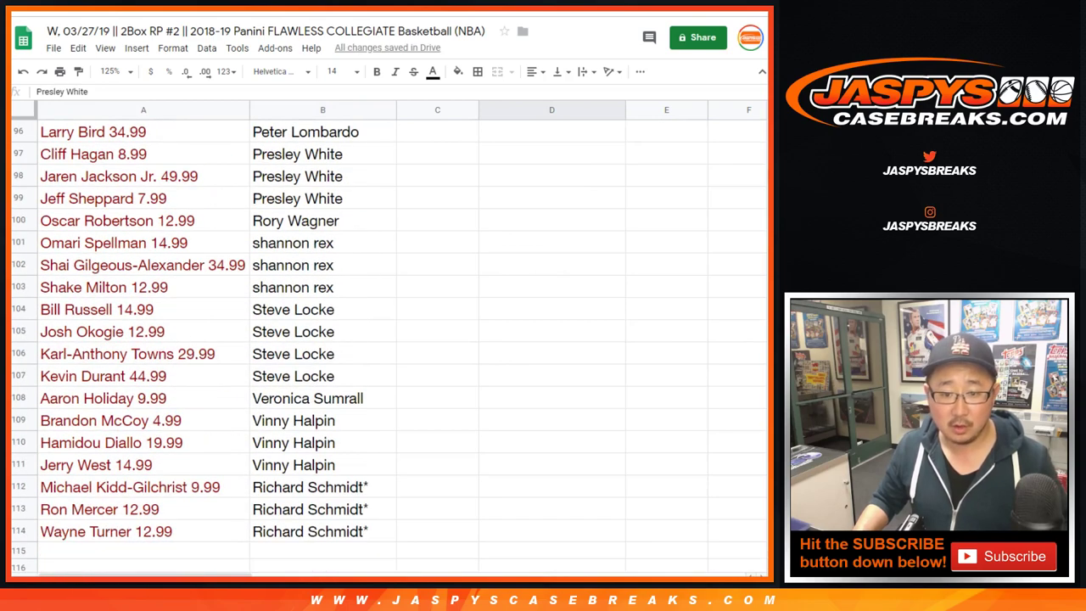
pyautogui.click(322, 243)
pyautogui.hotkey('ctrl', 'c')
pyautogui.scroll(20, 381, 339)
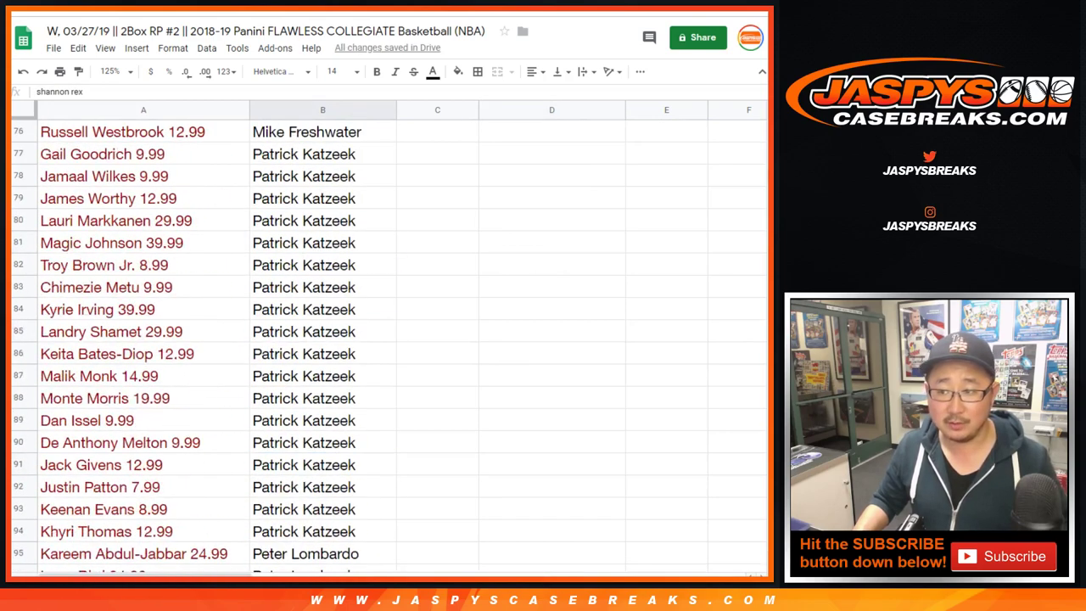
pyautogui.click(551, 309)
pyautogui.hotkey('ctrl', 'v')
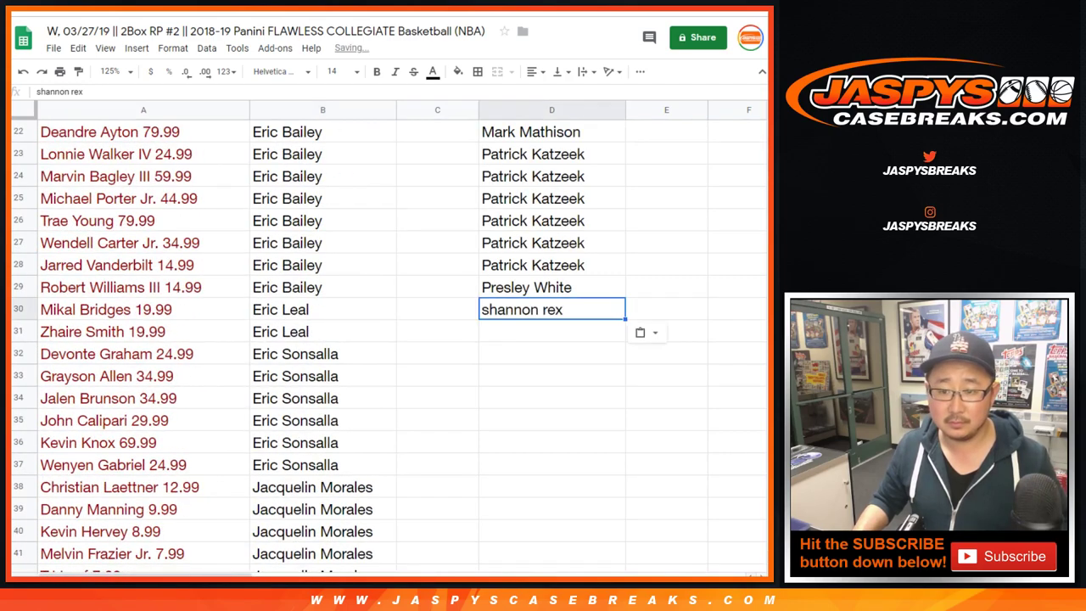
# - Copy the entry in B104 into D31, the next empty cell in column D
pyautogui.scroll(-20, 382, 339)
pyautogui.scroll(-3, 382, 339)
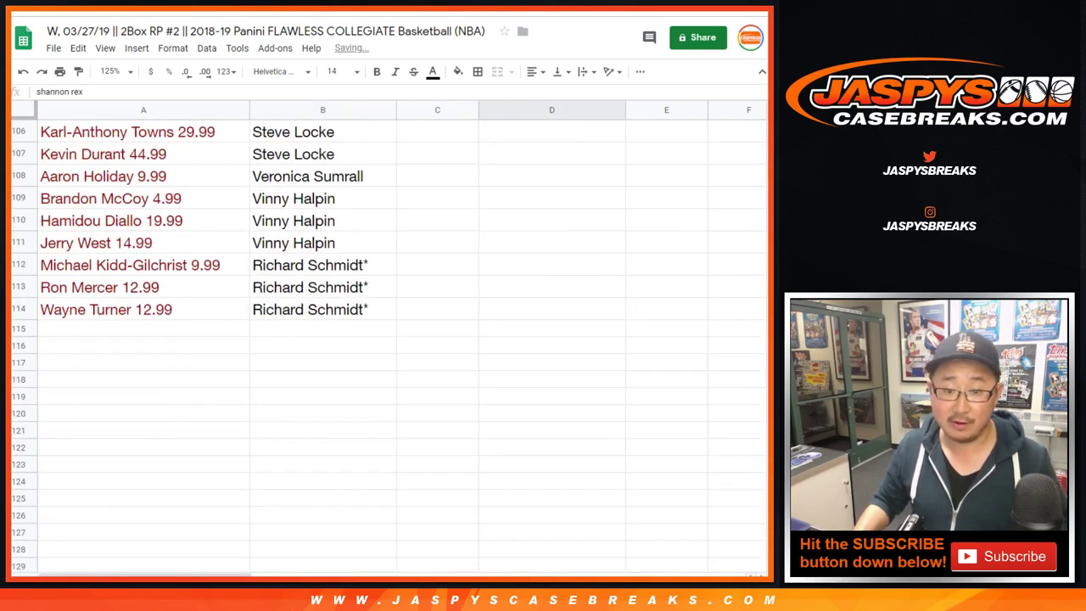
pyautogui.scroll(3, 381, 339)
pyautogui.click(322, 265)
pyautogui.keyDown('shift'); pyautogui.click(322, 332); pyautogui.keyUp('shift')
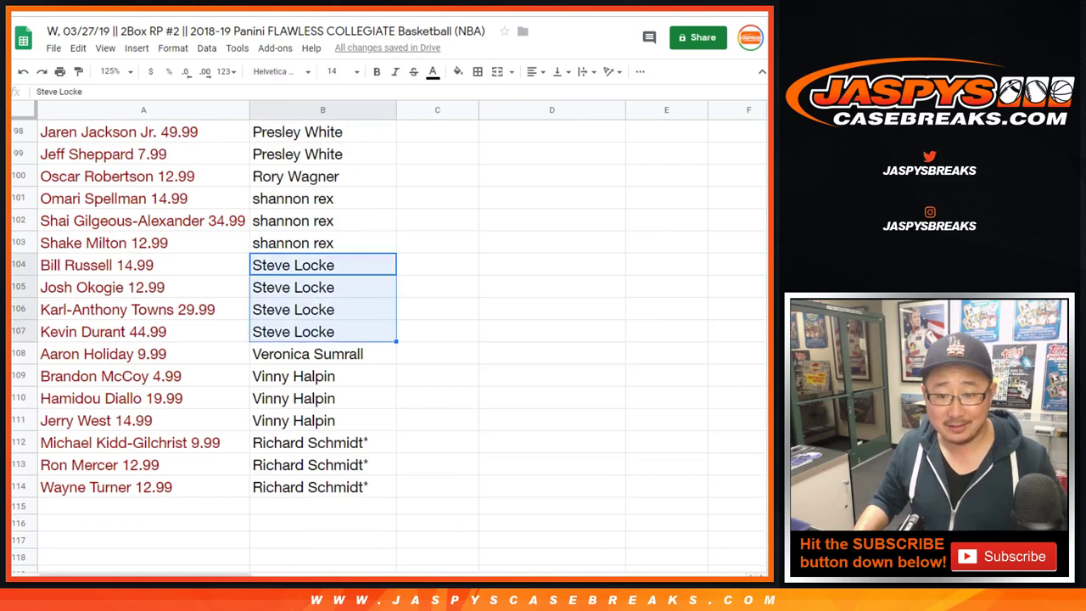
pyautogui.hotkey('shift', 'Up')
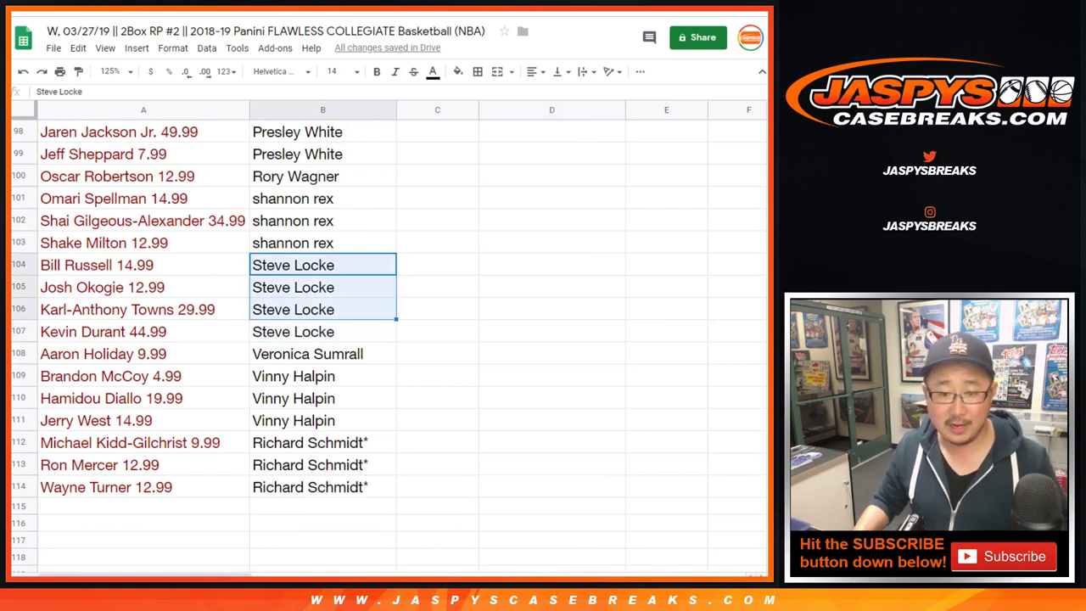
pyautogui.hotkey('shift', 'Up')
pyautogui.hotkey('shift', 'Up')
pyautogui.hotkey('ctrl', 'c')
pyautogui.click(551, 243)
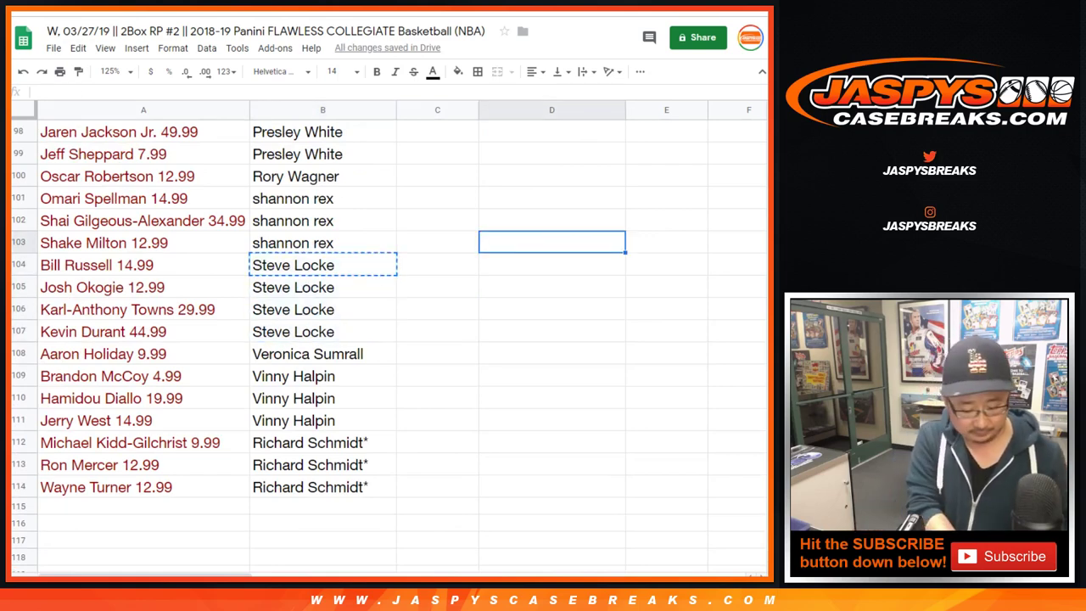
pyautogui.hotkey('ctrl', 'Up')
pyautogui.press('Down')
pyautogui.hotkey('ctrl', 'v')
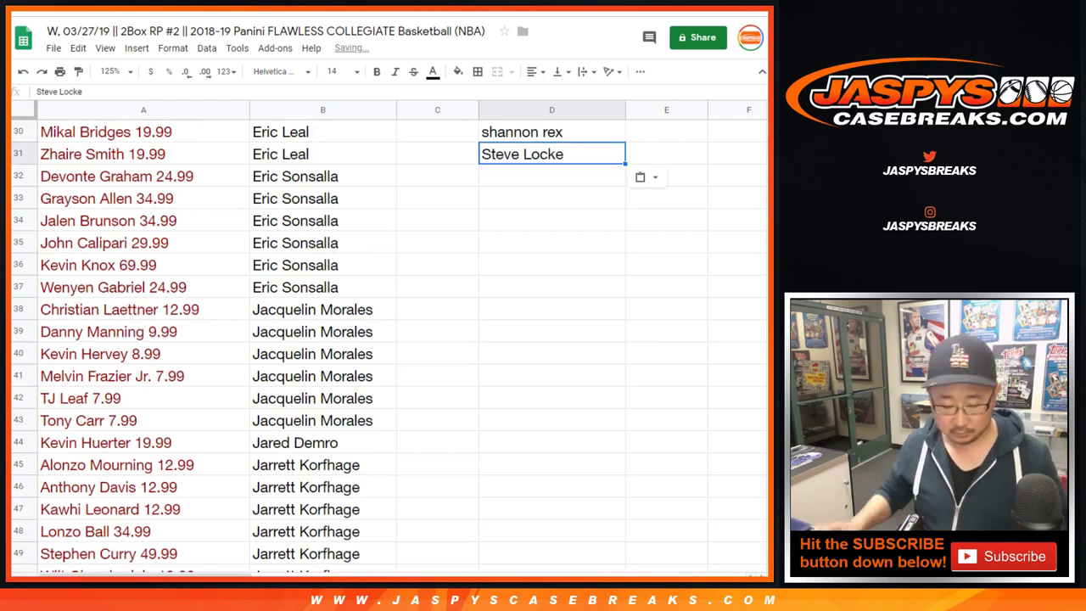
# - Add the entry from B109 to D32
pyautogui.click(322, 287)
pyautogui.hotkey('ctrl', 'Down')
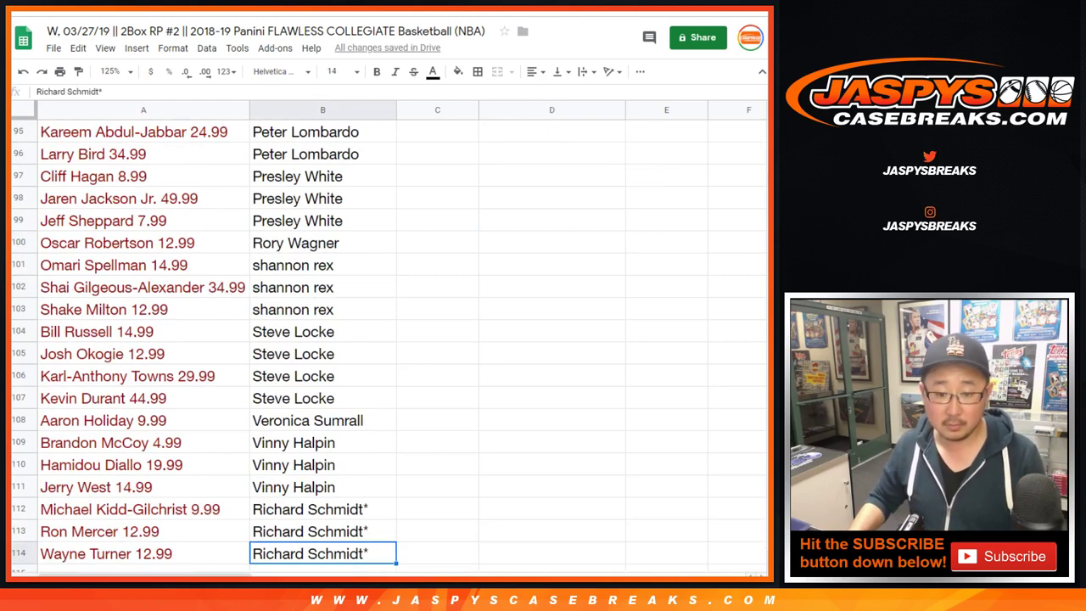
pyautogui.scroll(-2, 391, 340)
pyautogui.click(322, 354)
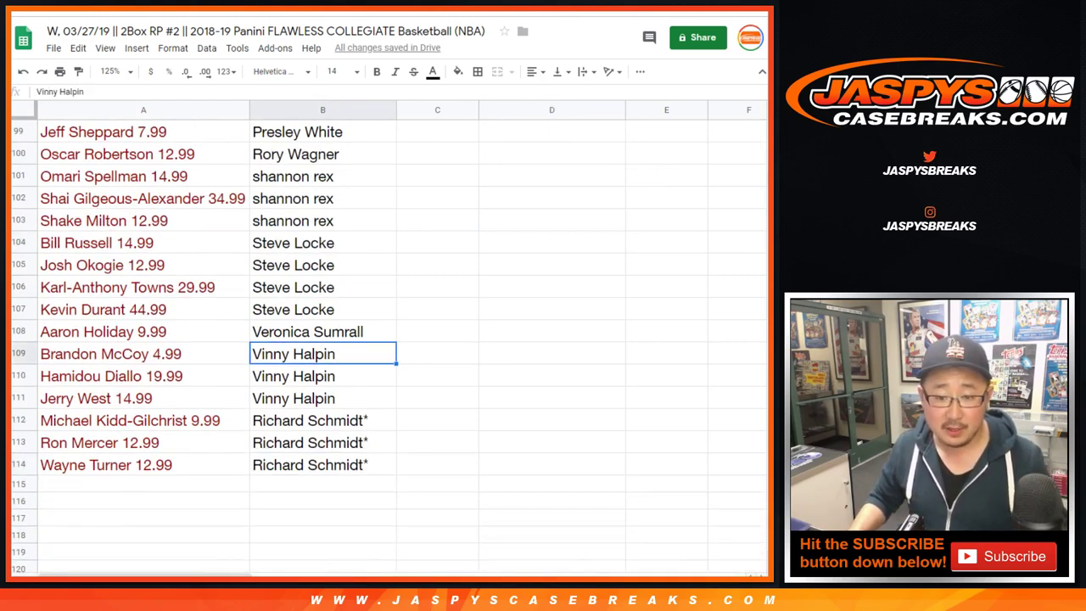
pyautogui.click(551, 354)
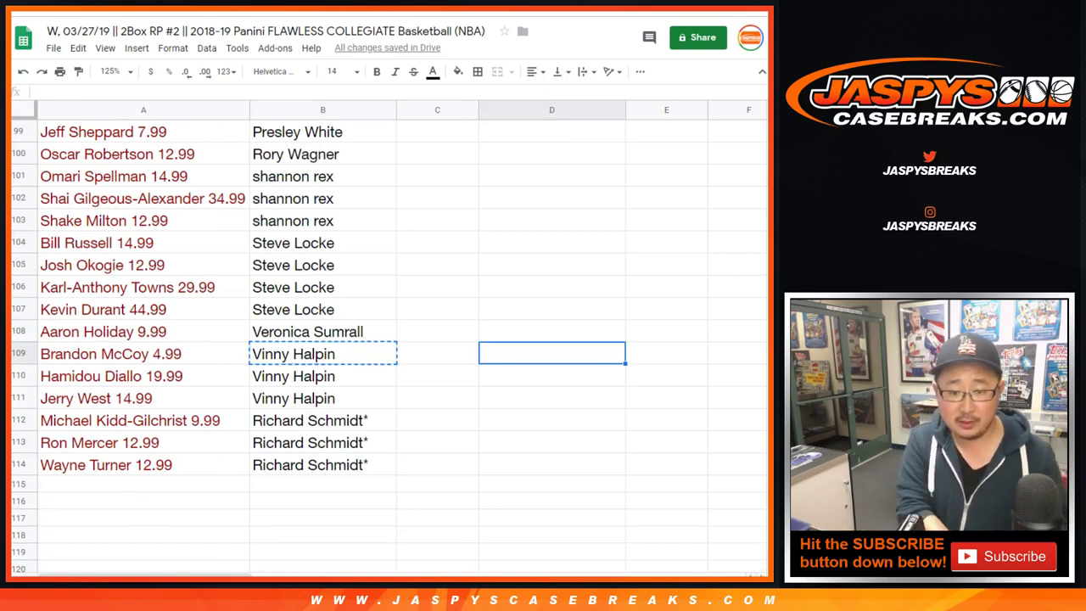
pyautogui.hotkey('ctrl', 'Up')
pyautogui.press('Down')
pyautogui.hotkey('ctrl', 'v')
# - Copy the final entry, B112, into D33 to complete the list
pyautogui.press('Left')
pyautogui.press('Left')
pyautogui.hotkey('ctrl', 'Down')
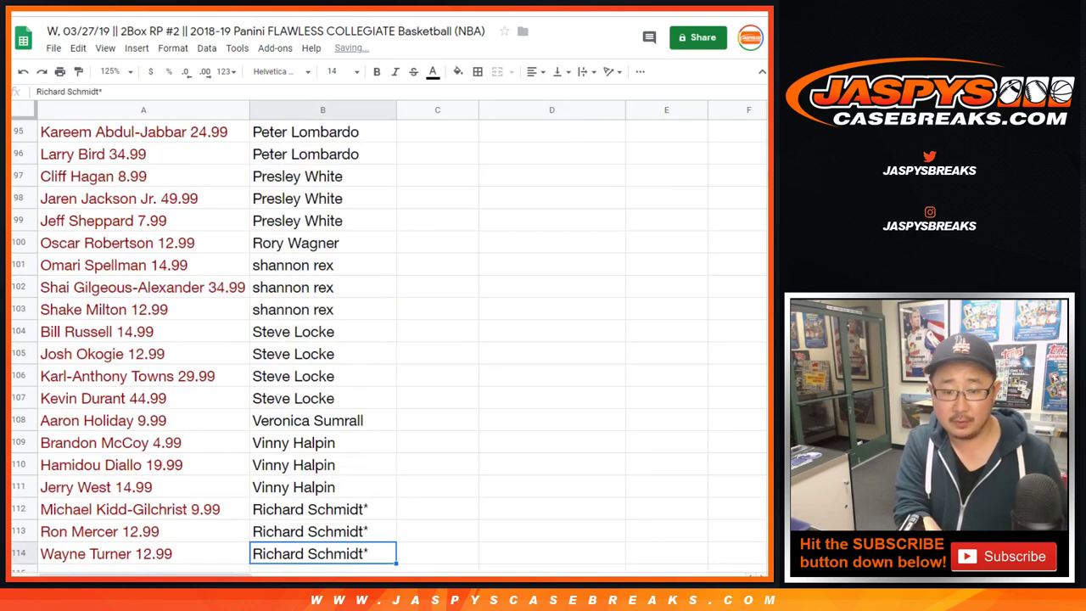
pyautogui.press('Up')
pyautogui.press('Up')
pyautogui.hotkey('ctrl', 'c')
pyautogui.press('Right')
pyautogui.press('Right')
pyautogui.hotkey('ctrl', 'Up')
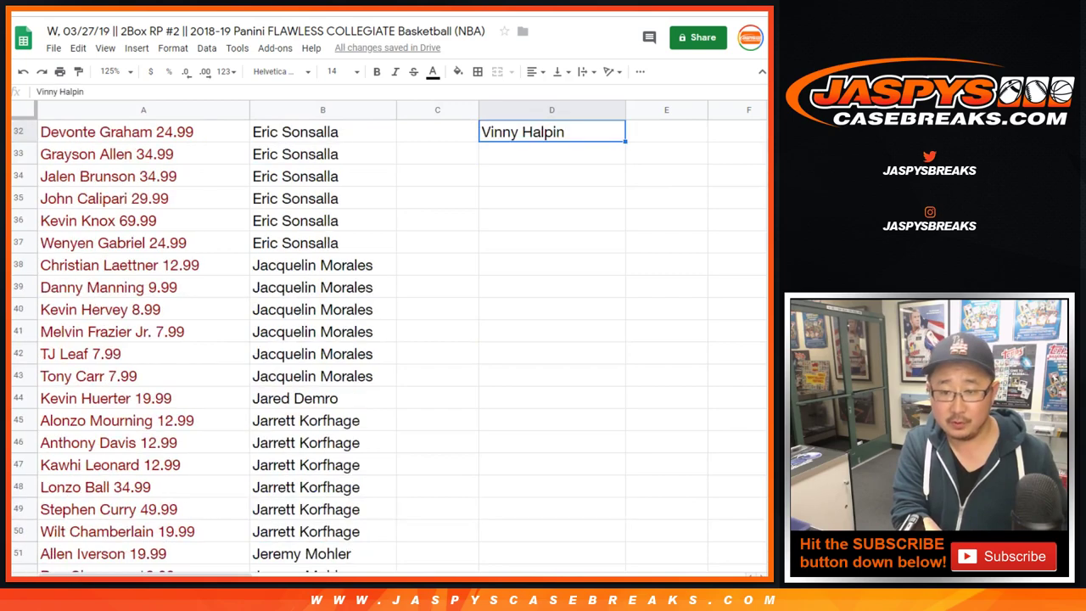
pyautogui.press('Down')
pyautogui.hotkey('ctrl', 'v')
pyautogui.scroll(10, 398, 340)
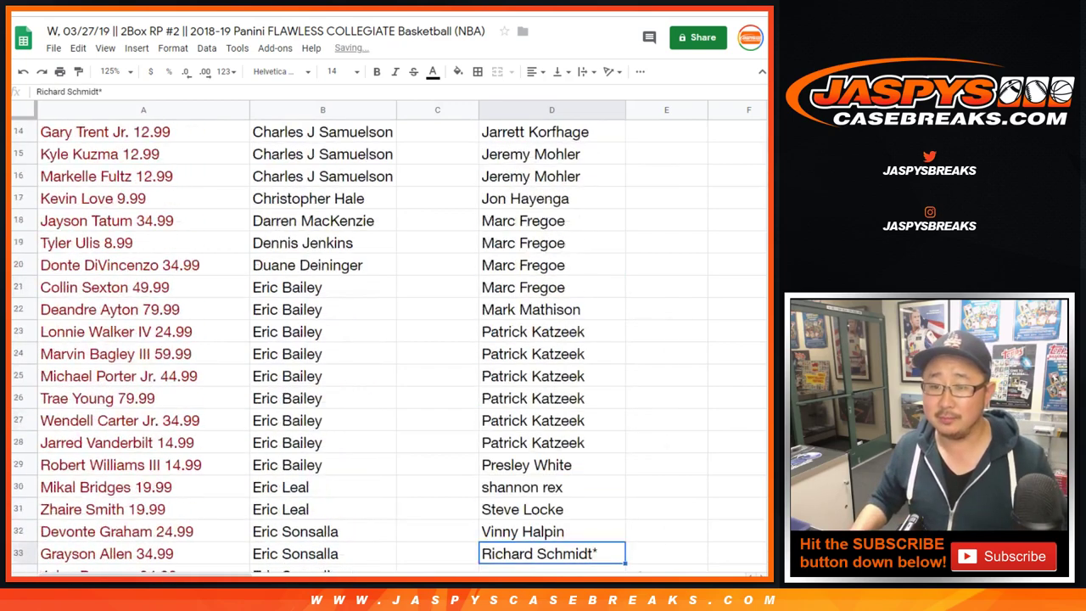
# - Copy the names in D1:D33 and paste them into the List Randomizer's list box
pyautogui.hotkey('ctrl', 'Up')
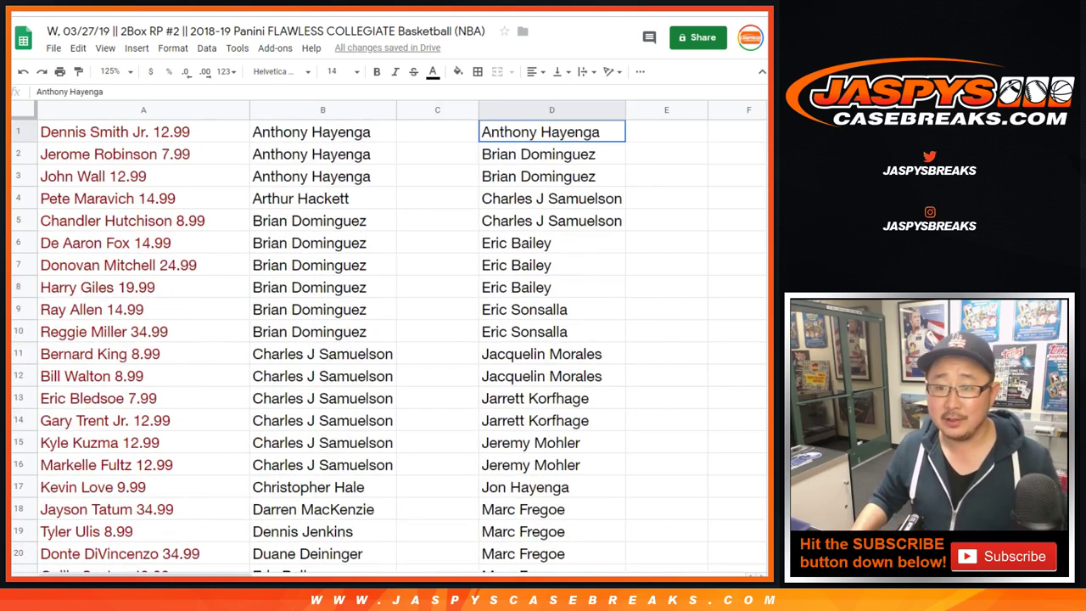
pyautogui.scroll(-7, 398, 340)
pyautogui.hotkey('ctrl', 'shift', 'Down')
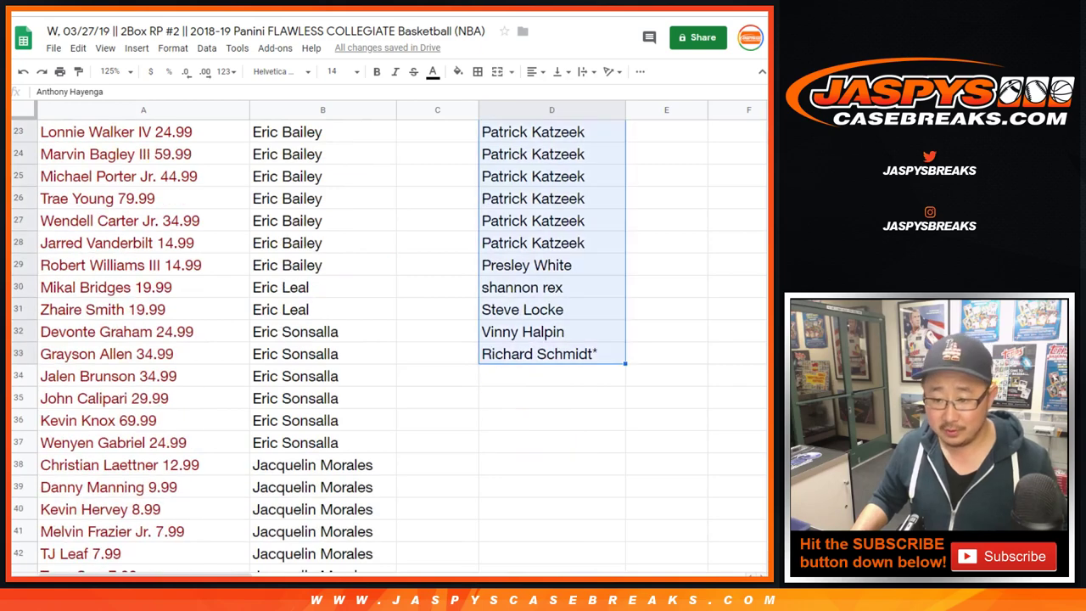
pyautogui.scroll(7, 399, 339)
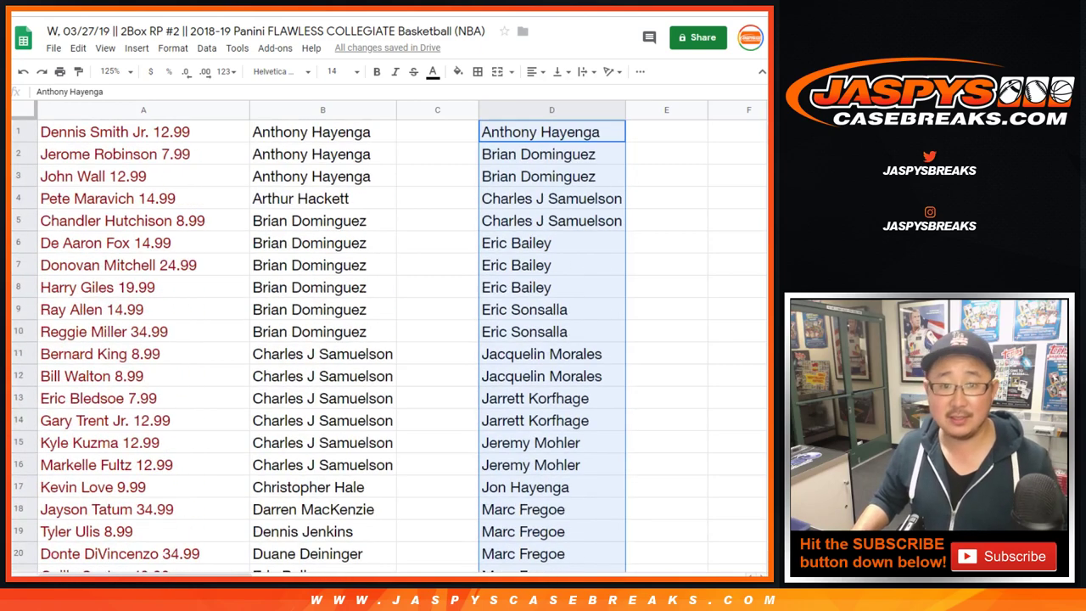
pyautogui.hotkey('ctrl', 'Tab')
pyautogui.hotkey('ctrl', 'shift', 'Tab')
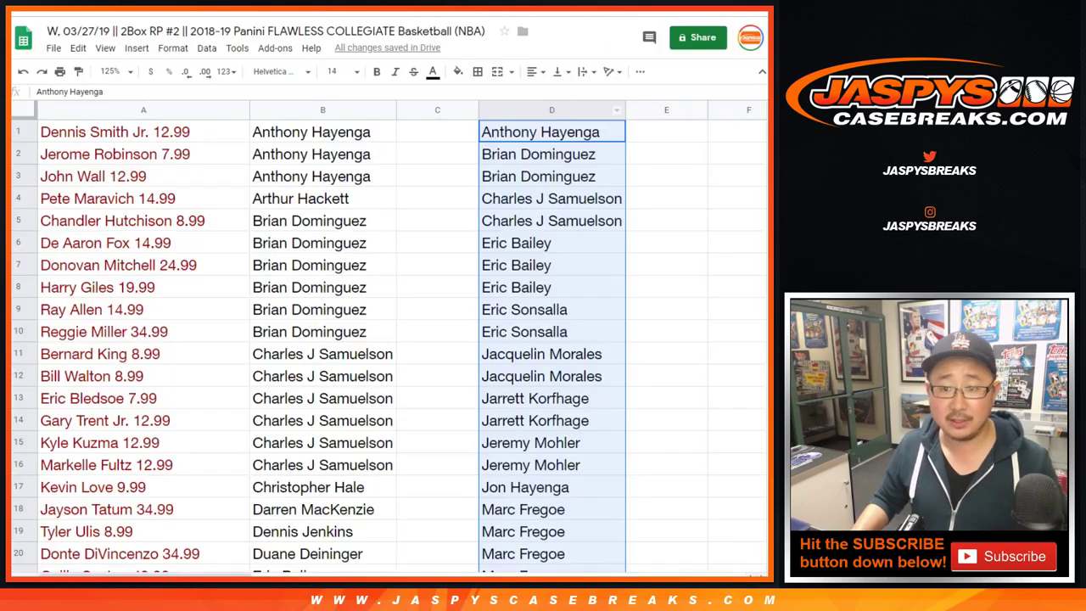
pyautogui.click(552, 131)
pyautogui.scroll(-6, 399, 339)
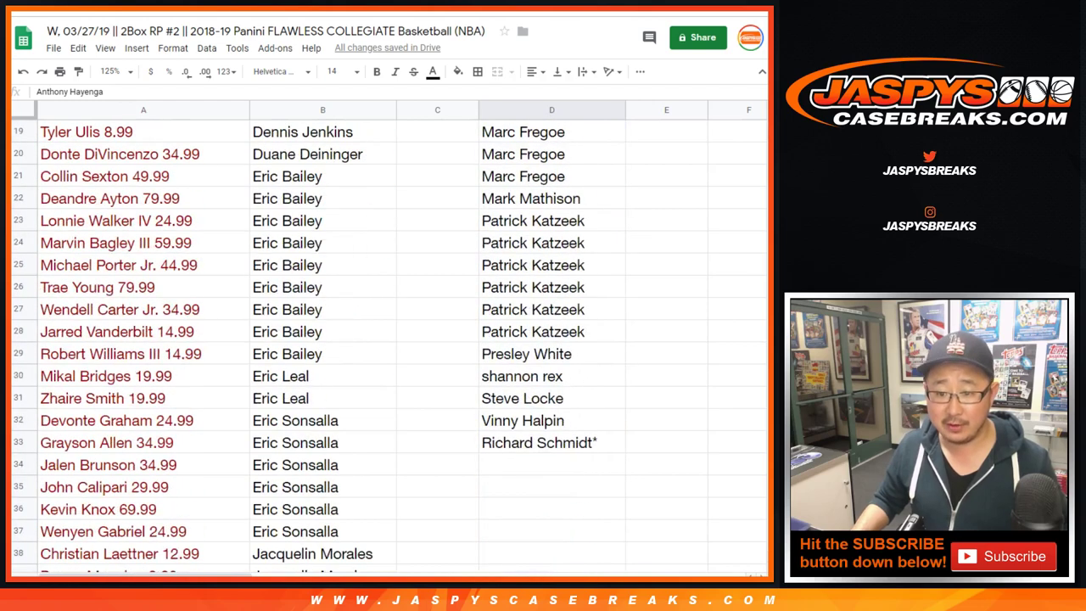
pyautogui.hotkey('ctrl', 'shift', 'Down')
pyautogui.hotkey('ctrl', 'c')
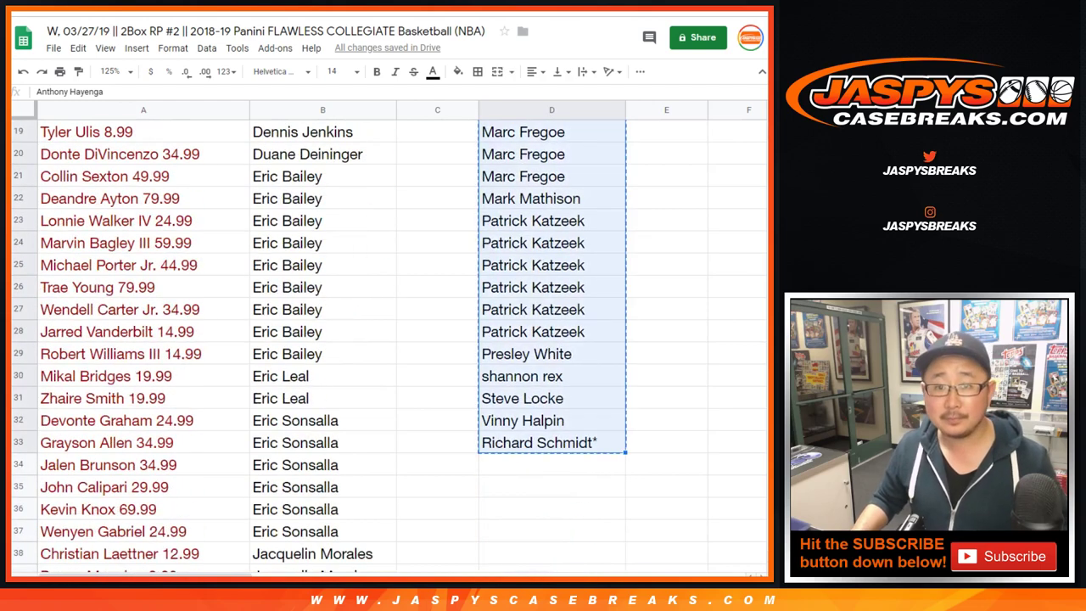
pyautogui.hotkey('ctrl', 'Tab')
pyautogui.click(229, 467)
pyautogui.hotkey('ctrl', 'v')
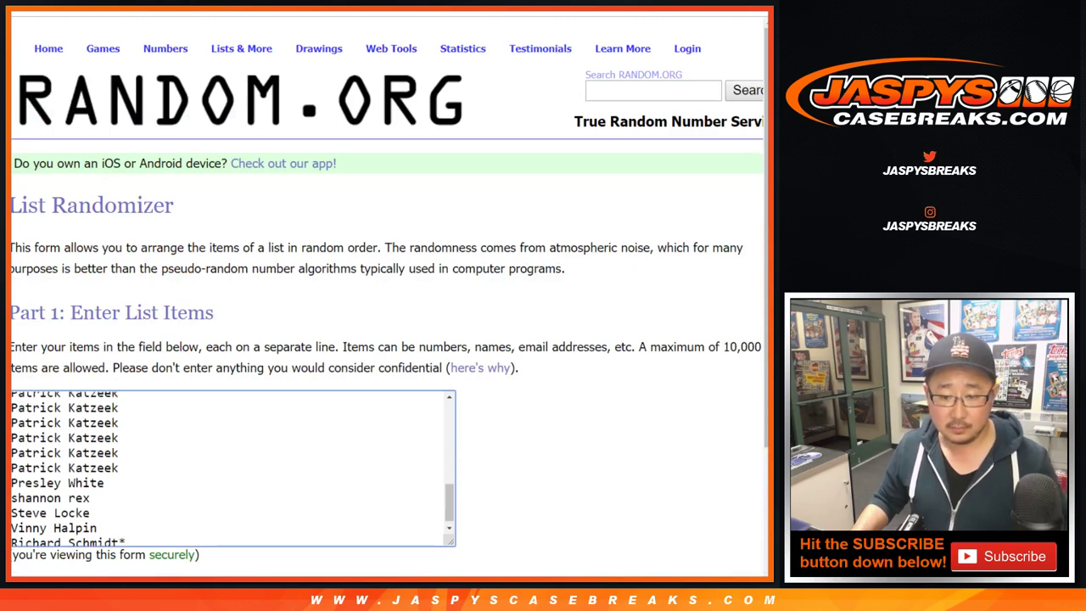
# - Roll two dice on the Dice Roller, getting 5 and 6 for a total of 11
pyautogui.scroll(10, 233, 467)
pyautogui.scroll(-10, 233, 467)
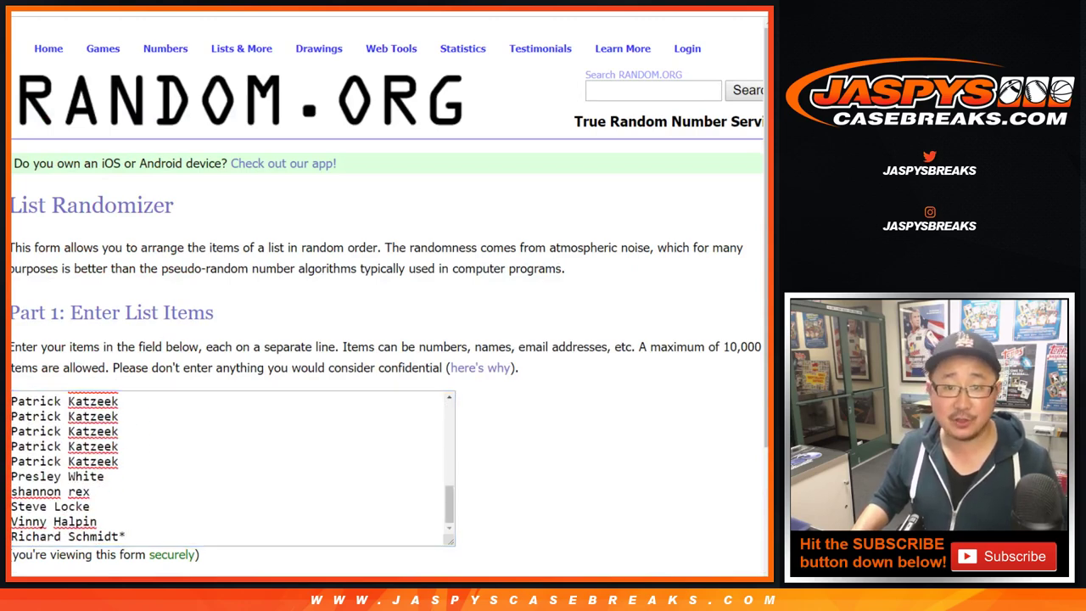
pyautogui.hotkey('ctrl', 'Tab')
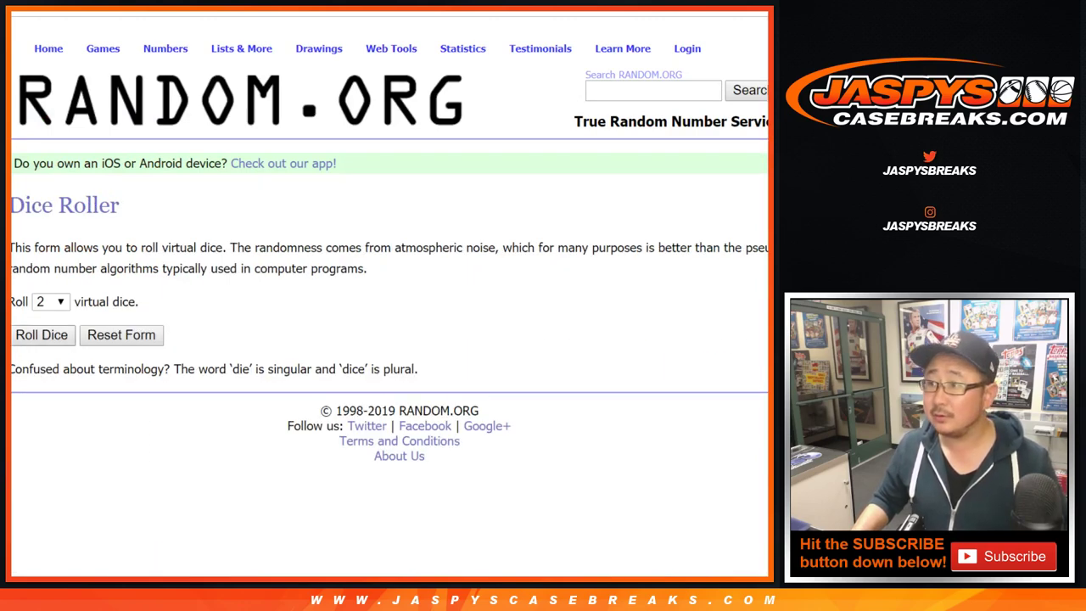
pyautogui.press('Return')
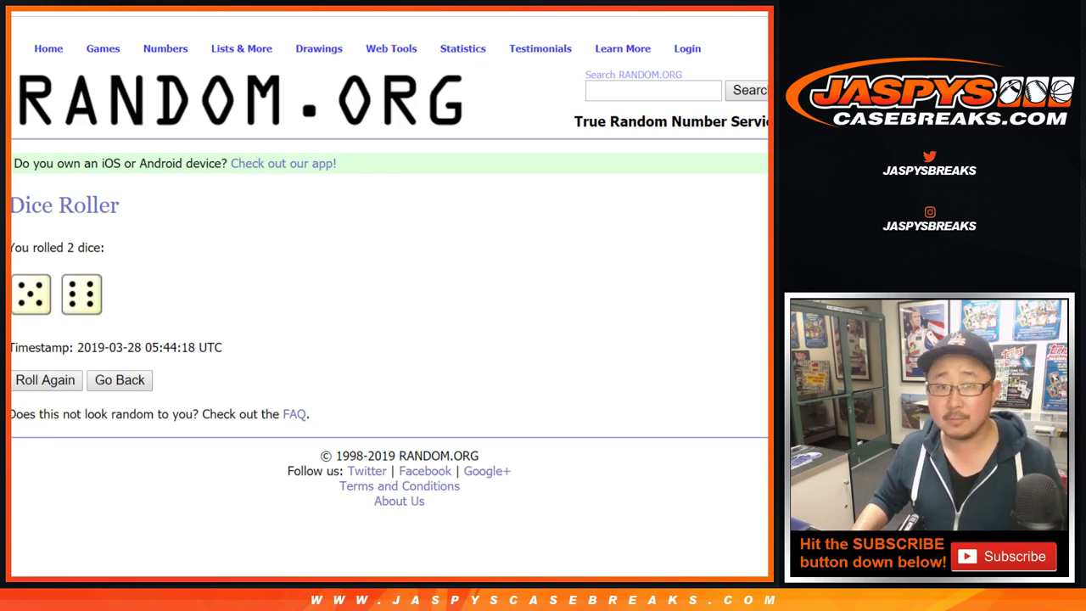
pyautogui.hotkey('alt', 'Tab')
# - Look over the column B entries around B75, B76 and B95, then scroll back to the top
pyautogui.scroll(-13, 390, 339)
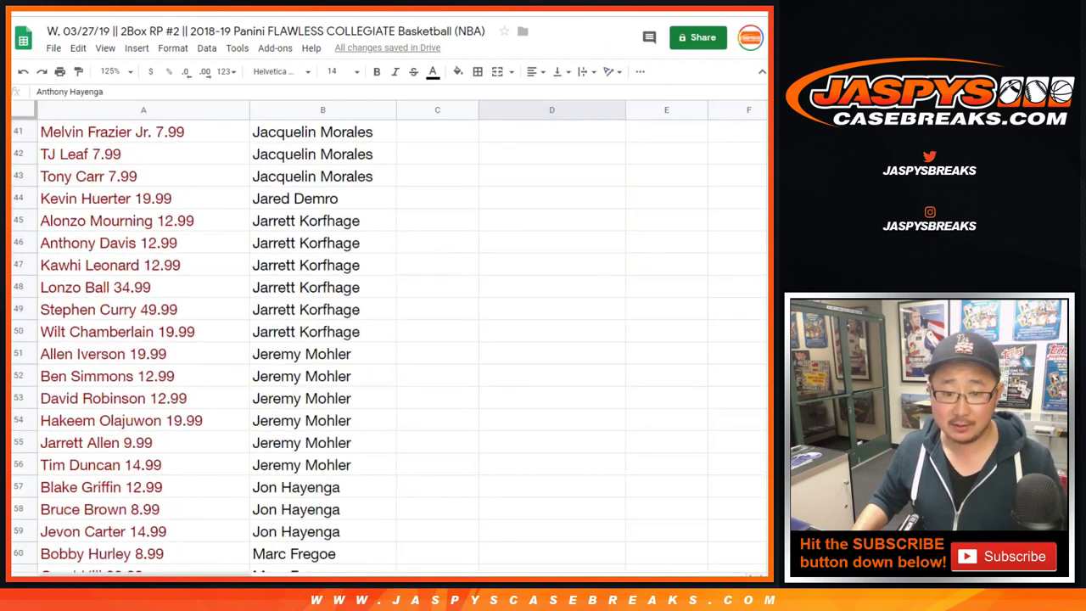
pyautogui.click(323, 265)
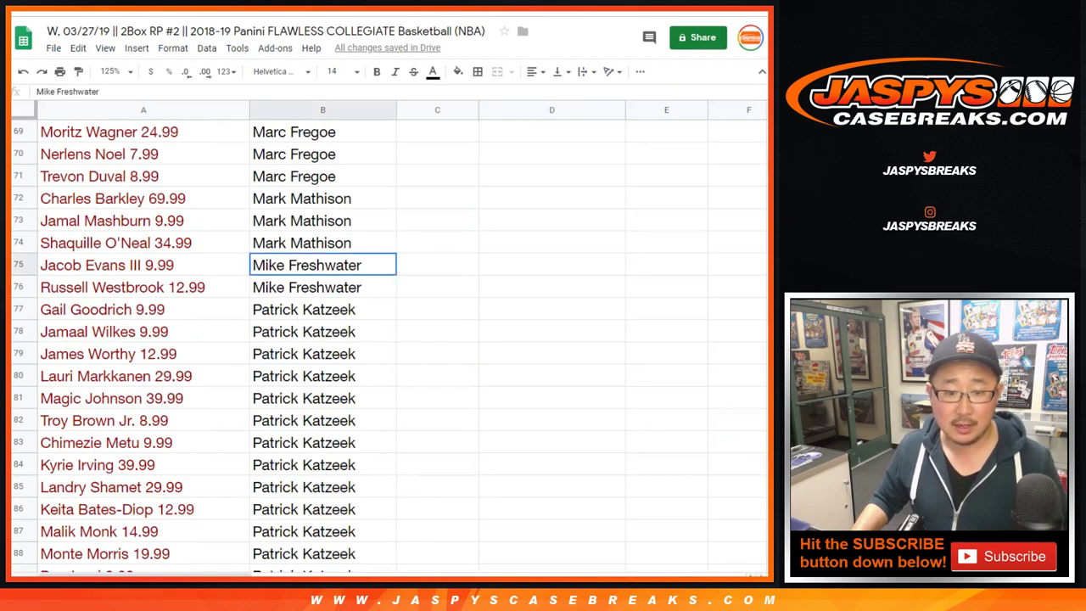
pyautogui.keyDown('shift'); pyautogui.click(323, 286); pyautogui.keyUp('shift')
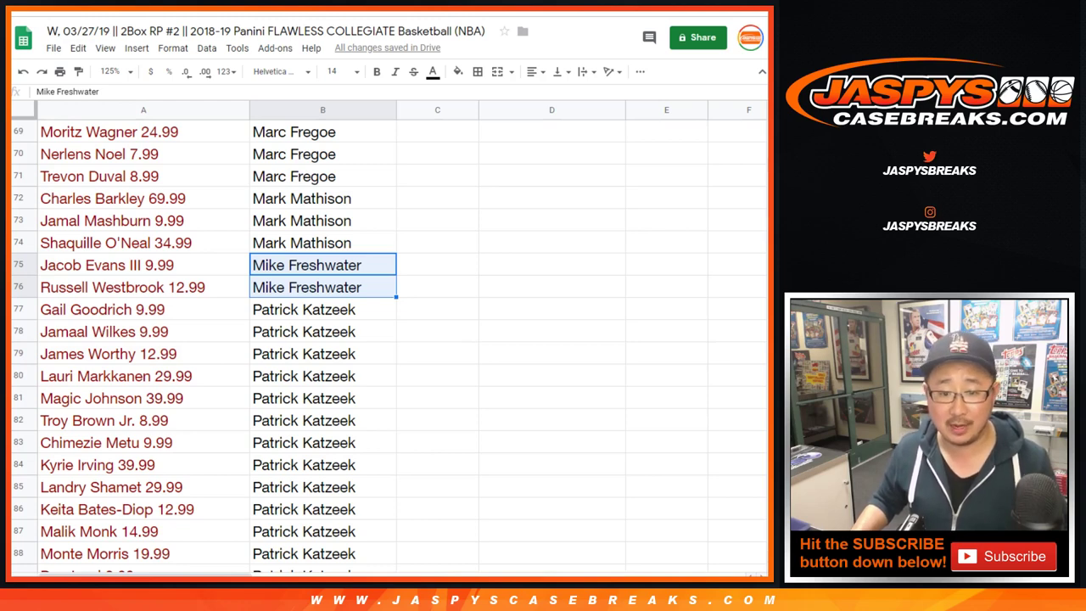
pyautogui.scroll(-5, 390, 339)
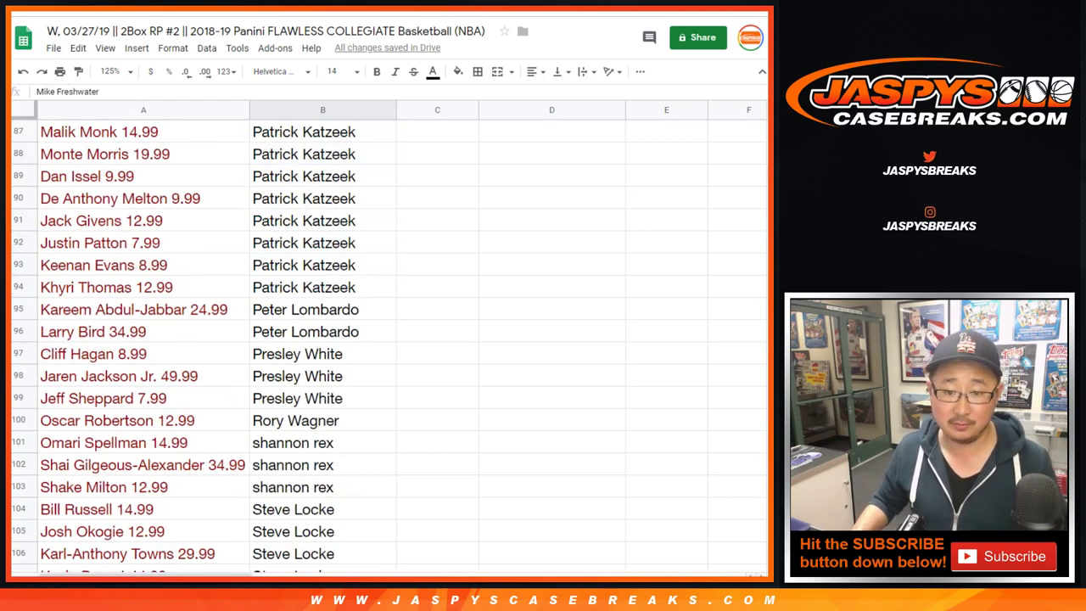
pyautogui.click(322, 309)
pyautogui.scroll(-2, 390, 340)
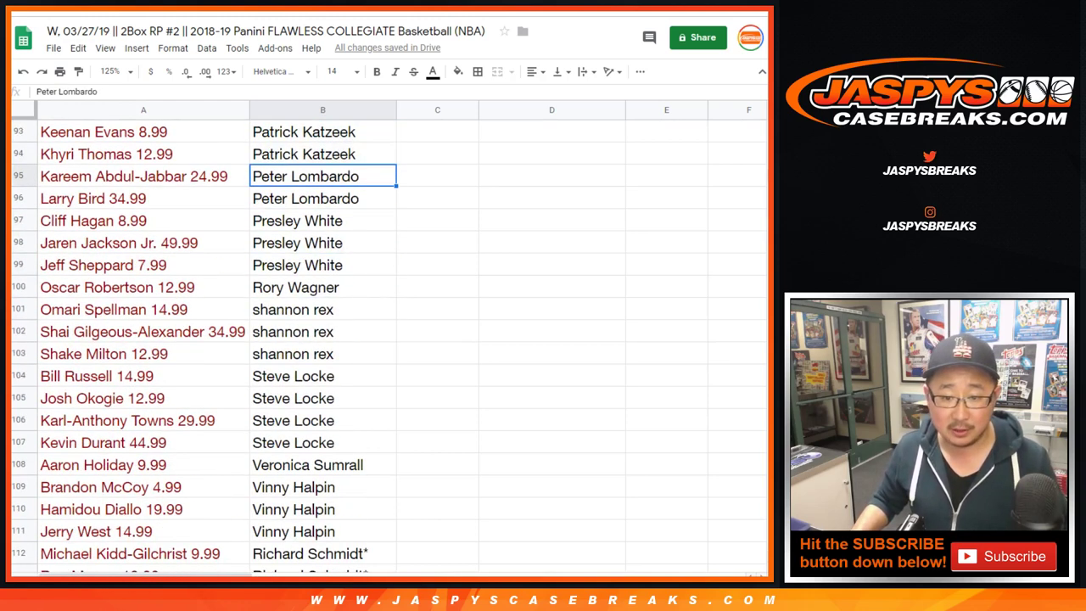
pyautogui.scroll(-2, 390, 339)
pyautogui.scroll(13, 391, 339)
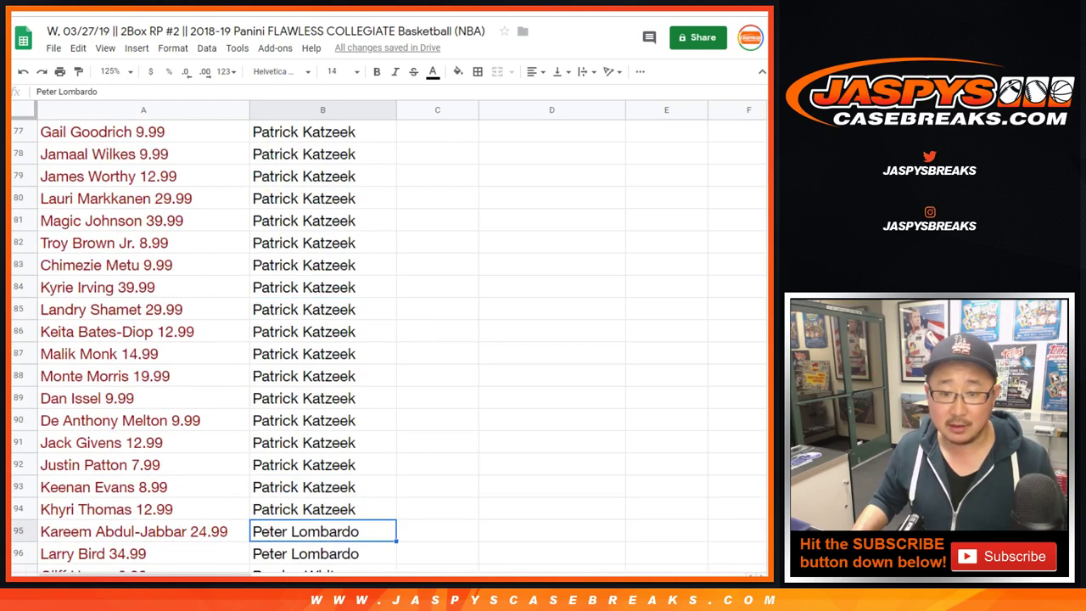
pyautogui.scroll(11, 390, 339)
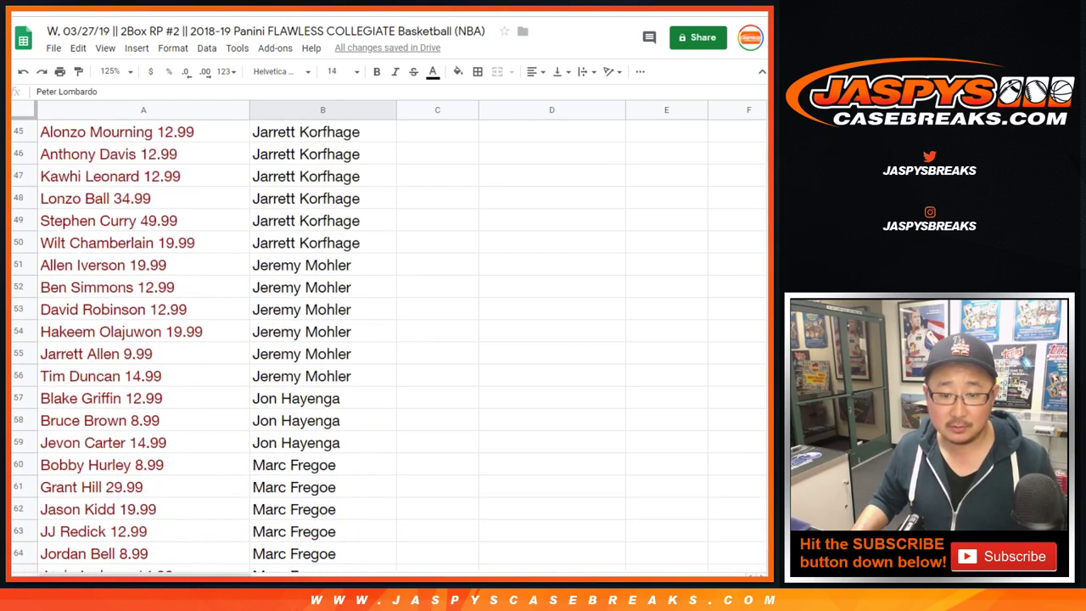
pyautogui.scroll(8, 390, 339)
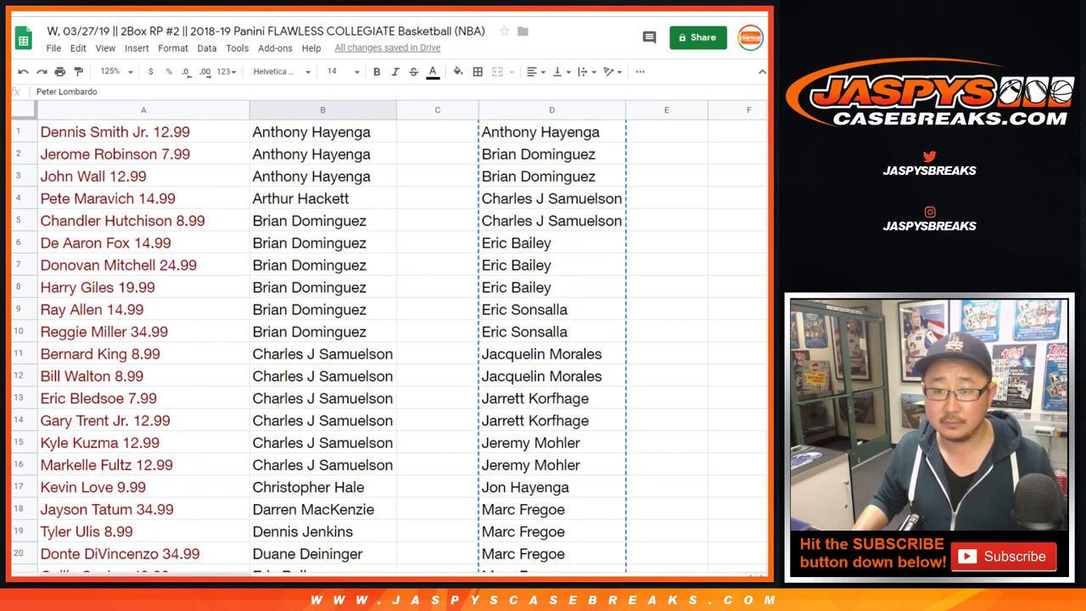
# - Copy the 33 names in D1:D33 into Random.org's List Randomizer
pyautogui.click(552, 131)
pyautogui.scroll(-7, 391, 340)
pyautogui.keyDown('shift'); pyautogui.click(551, 354); pyautogui.keyUp('shift')
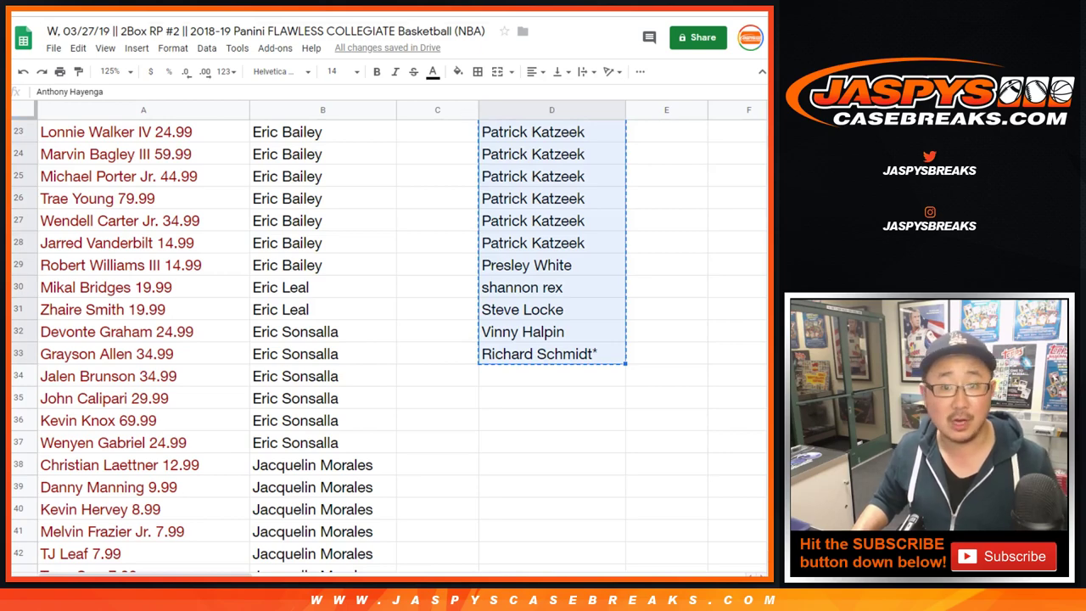
pyautogui.hotkey('alt', 'Tab')
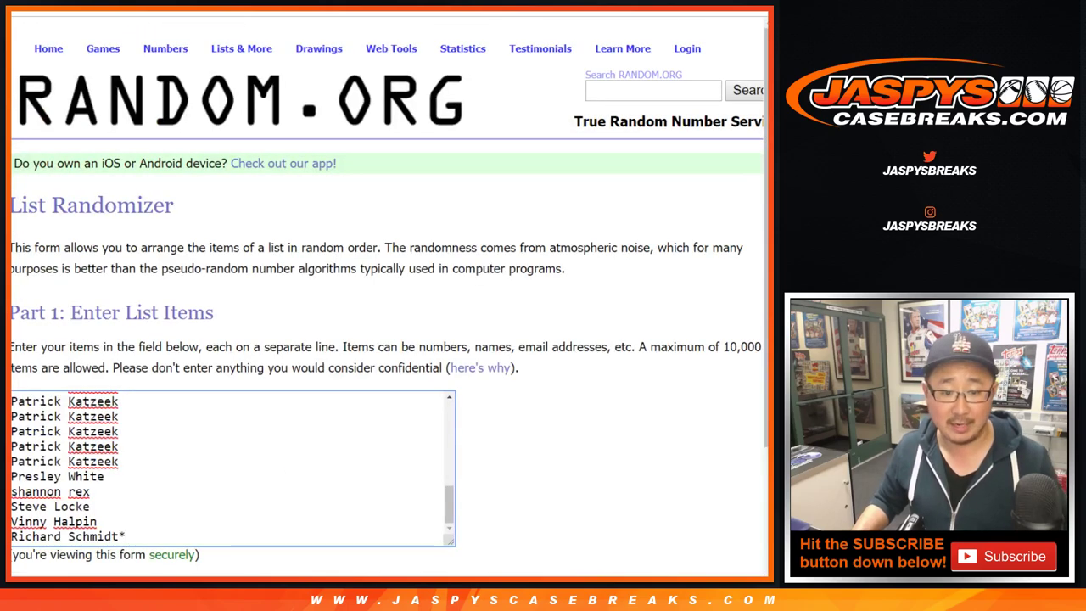
pyautogui.scroll(-2, 389, 297)
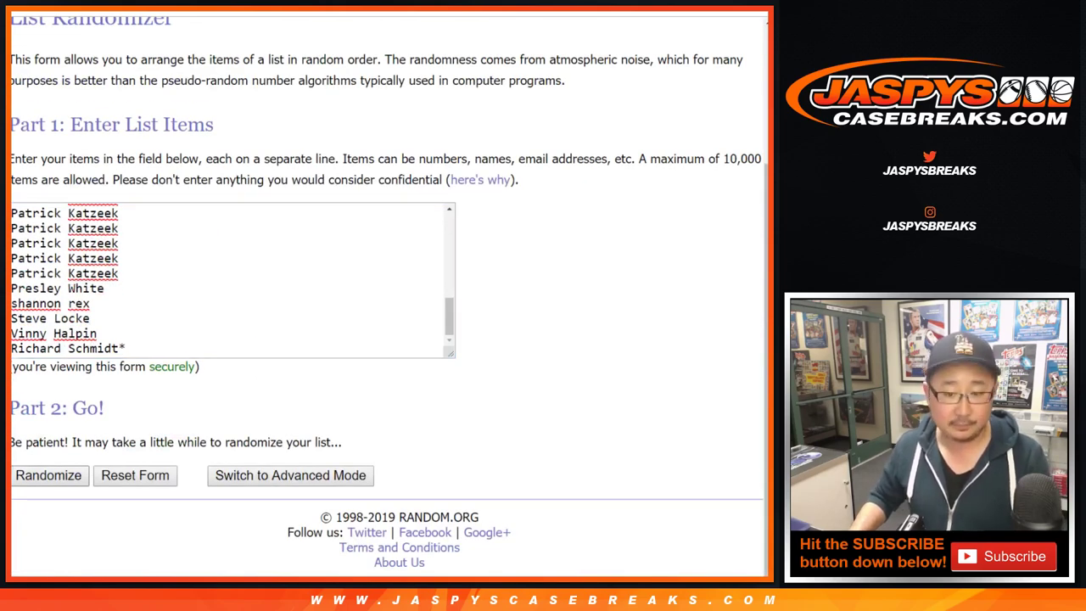
# - Shuffle the 33-entry giveaway list eleven times with Again!
pyautogui.click(49, 475)
pyautogui.scroll(-4, 388, 254)
pyautogui.click(34, 475)
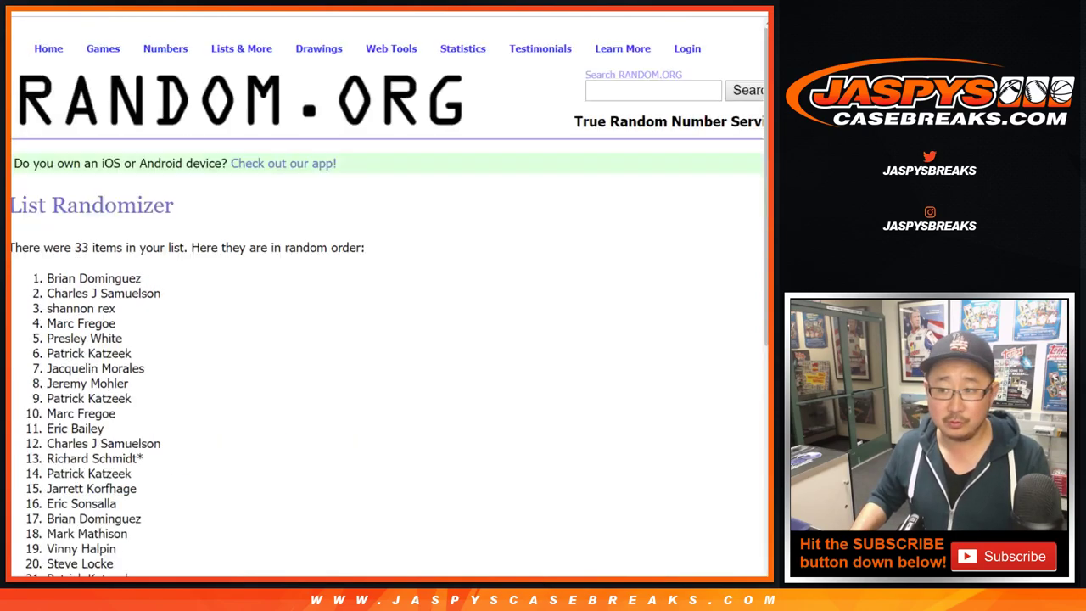
pyautogui.scroll(-4, 34, 475)
pyautogui.click(34, 475)
pyautogui.scroll(-4, 34, 475)
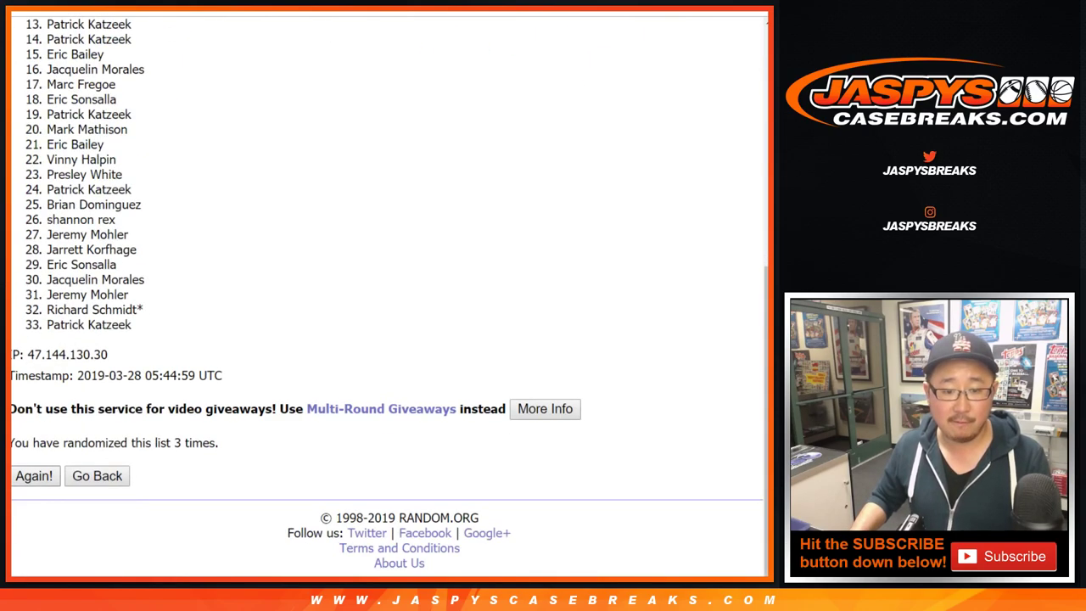
pyautogui.click(33, 475)
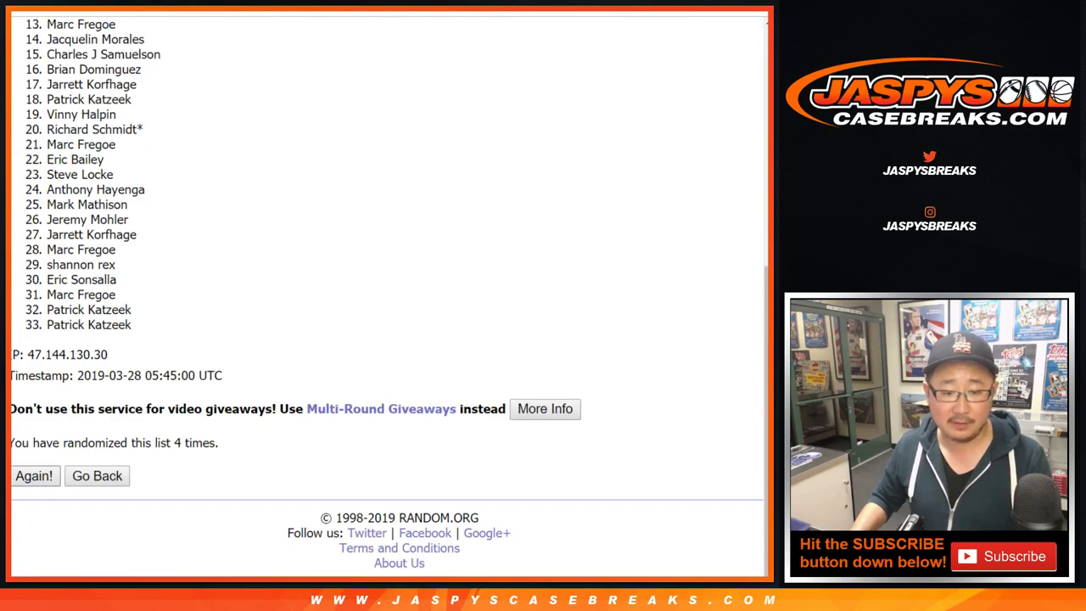
pyautogui.click(34, 475)
pyautogui.click(34, 475)
pyautogui.scroll(-4, 34, 475)
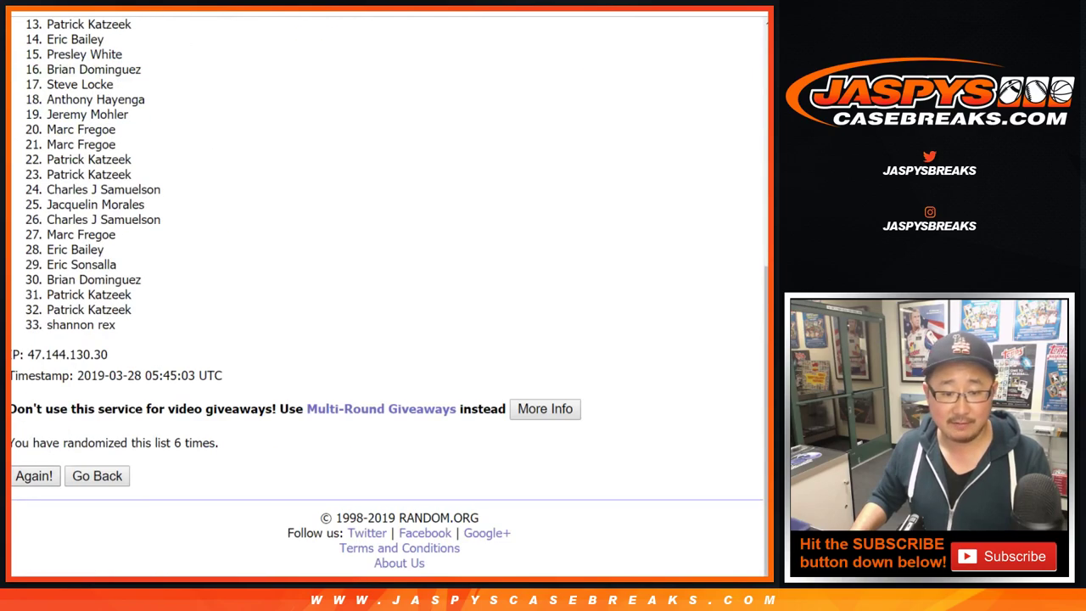
pyautogui.click(34, 475)
pyautogui.scroll(-4, 34, 475)
pyautogui.click(34, 475)
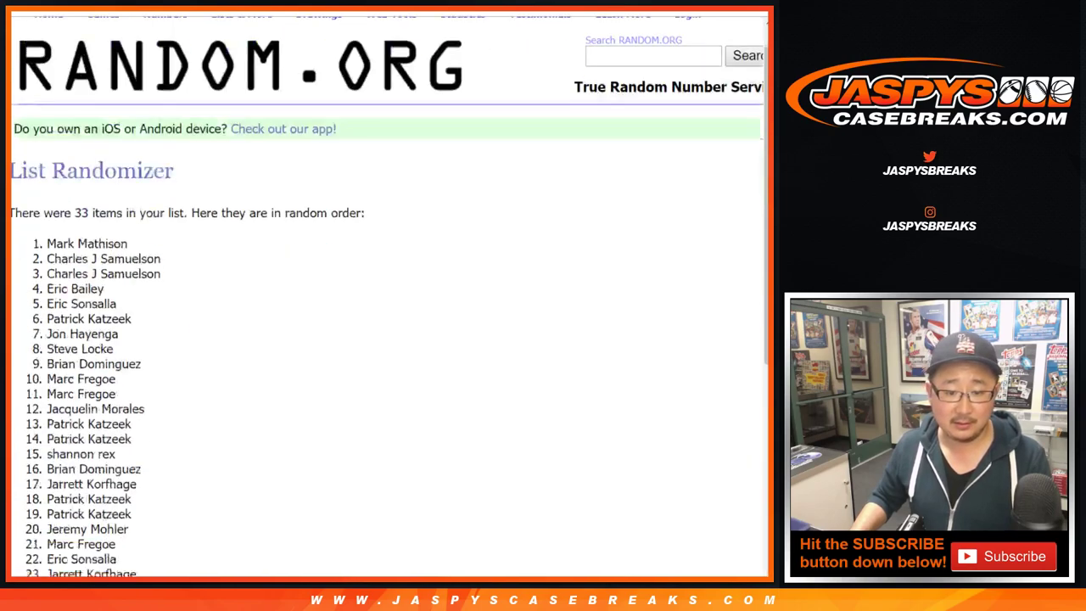
pyautogui.scroll(-4, 34, 475)
pyautogui.click(34, 475)
pyautogui.scroll(-4, 34, 475)
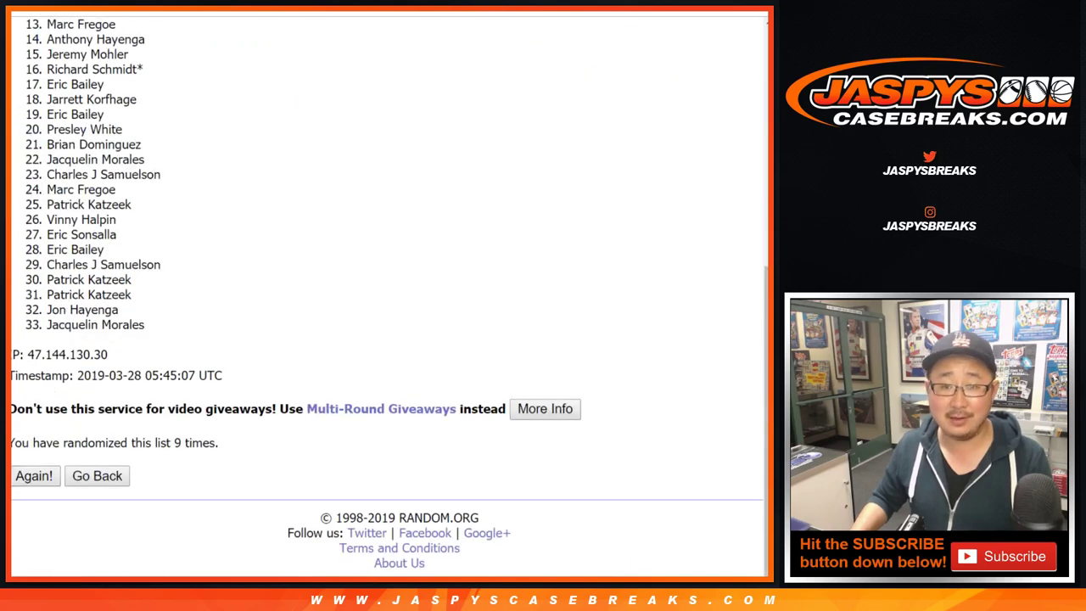
pyautogui.click(34, 475)
pyautogui.scroll(-4, 34, 475)
pyautogui.hotkey('ctrl', 'Tab')
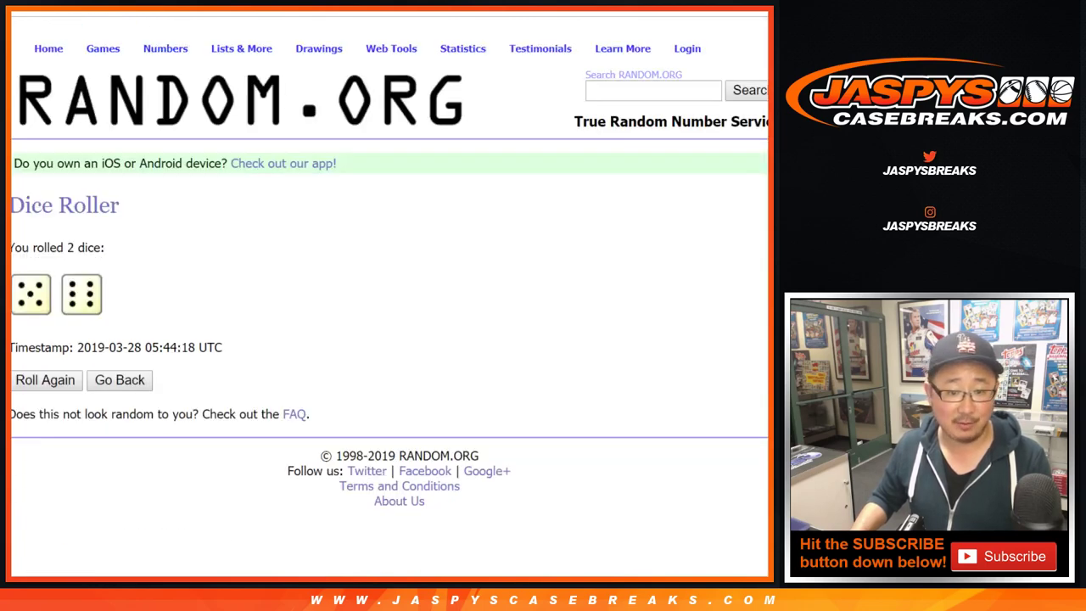
pyautogui.hotkey('ctrl', 'shift', 'Tab')
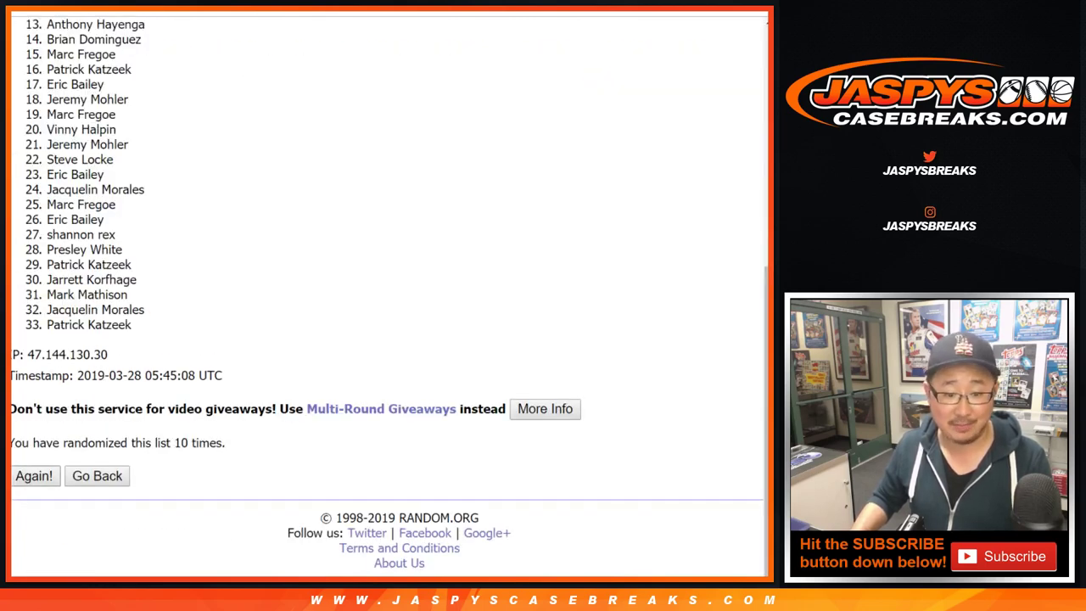
pyautogui.click(34, 475)
pyautogui.scroll(-4, 34, 475)
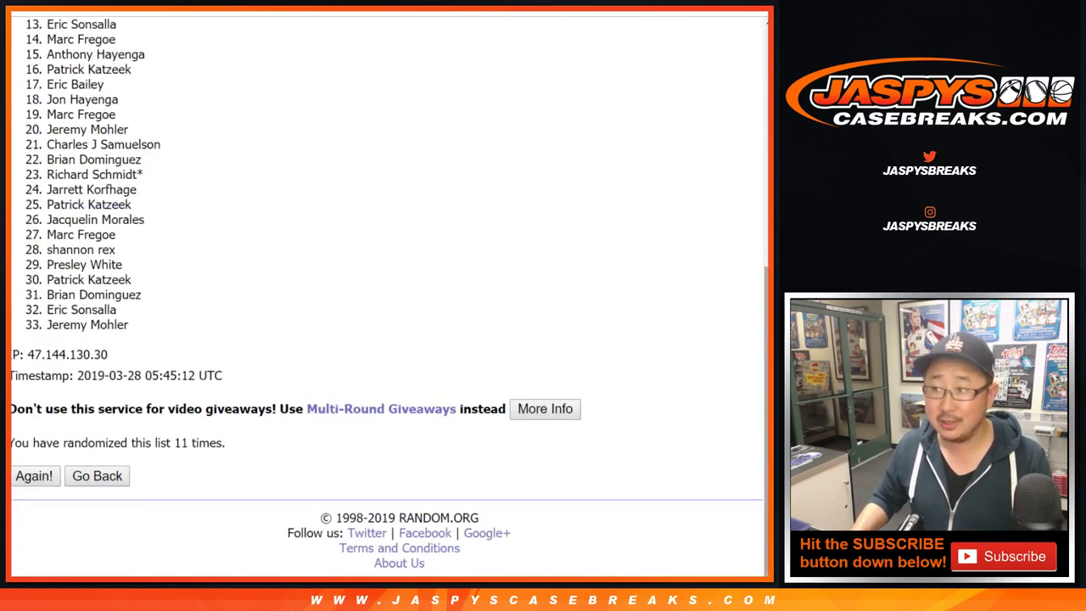
# - Highlight the winning name in entry 1, then return to the giveaway spreadsheet
pyautogui.tripleClick(254, 408)
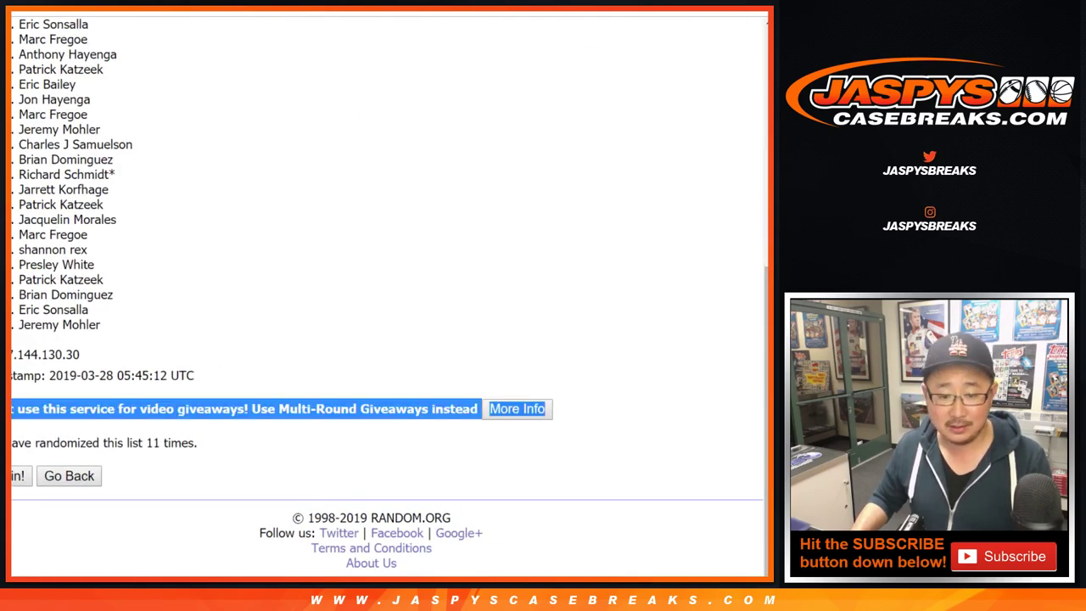
pyautogui.hscroll(-1, 291, 293)
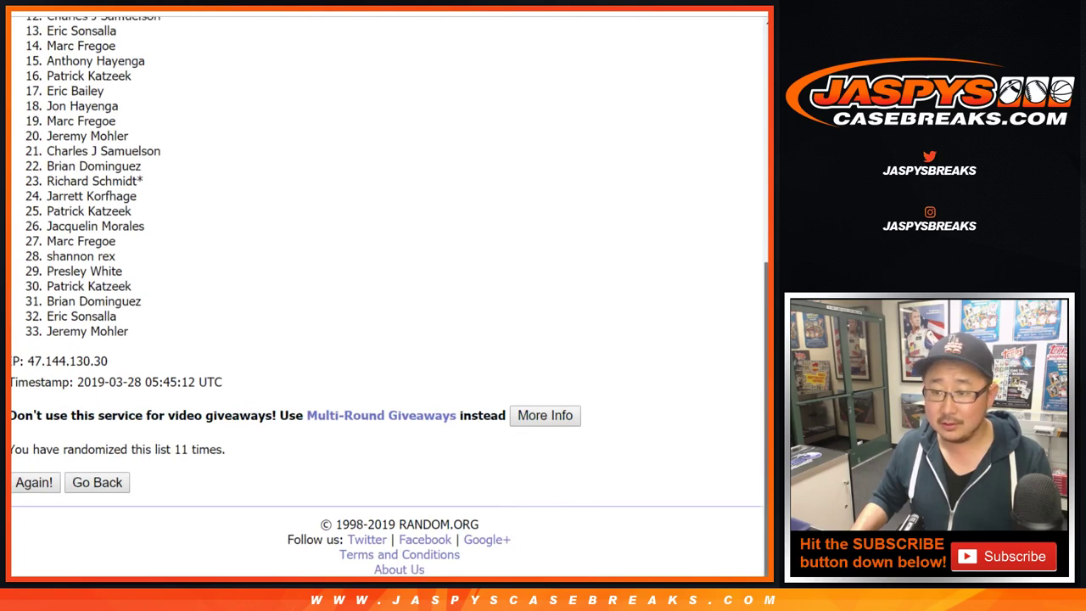
pyautogui.scroll(2, 386, 297)
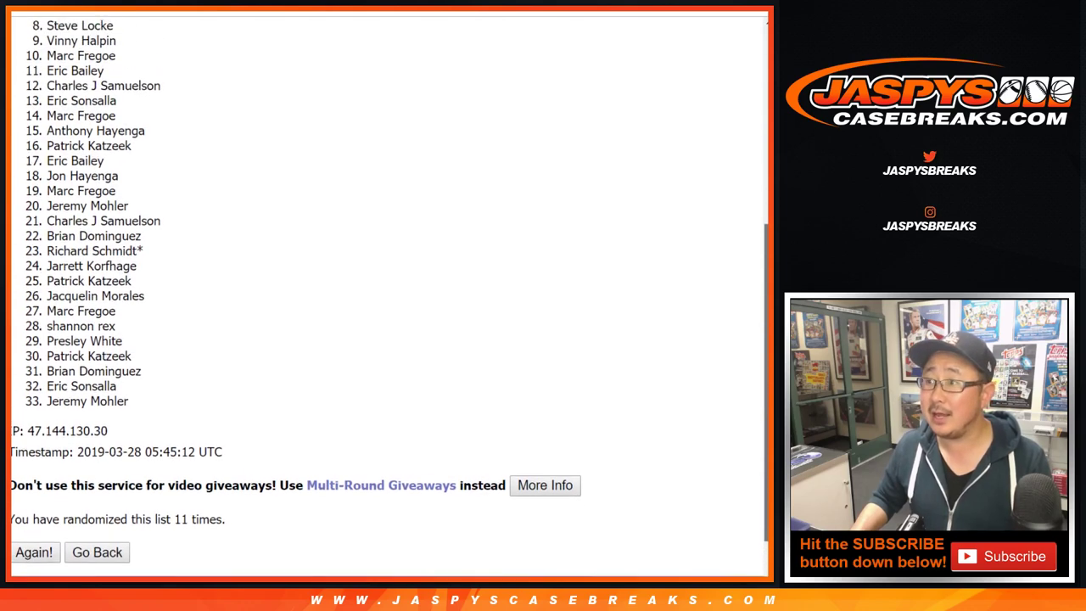
pyautogui.scroll(2, 387, 297)
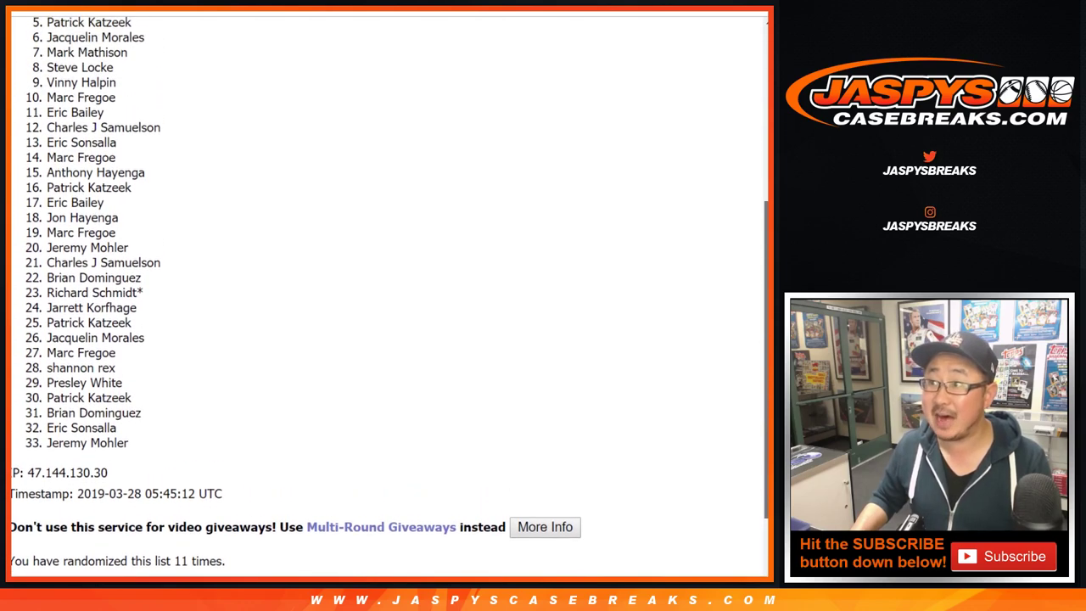
pyautogui.scroll(2, 387, 297)
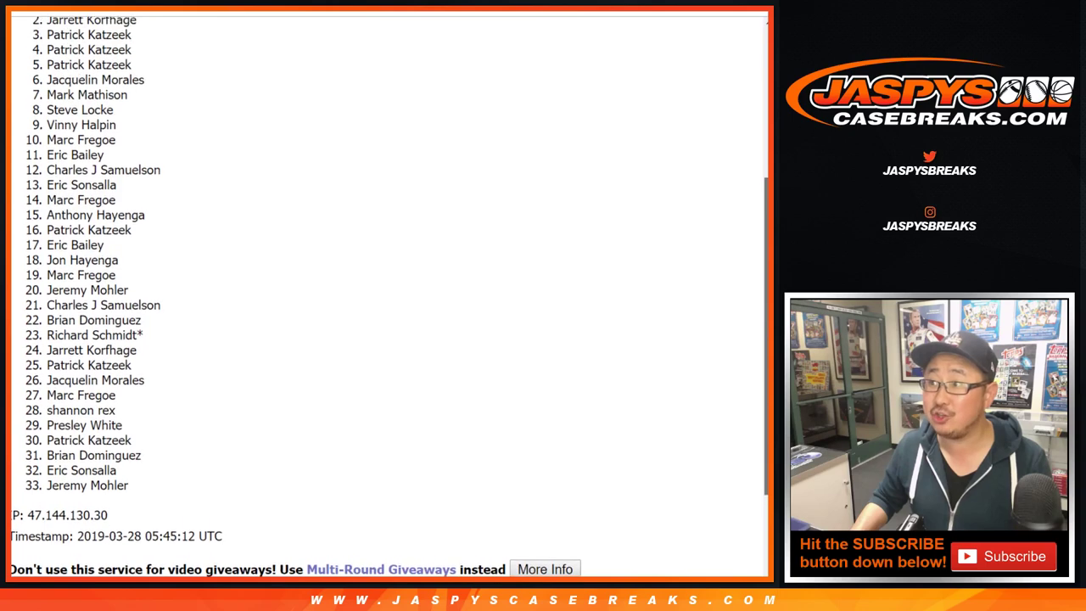
pyautogui.scroll(1, 387, 297)
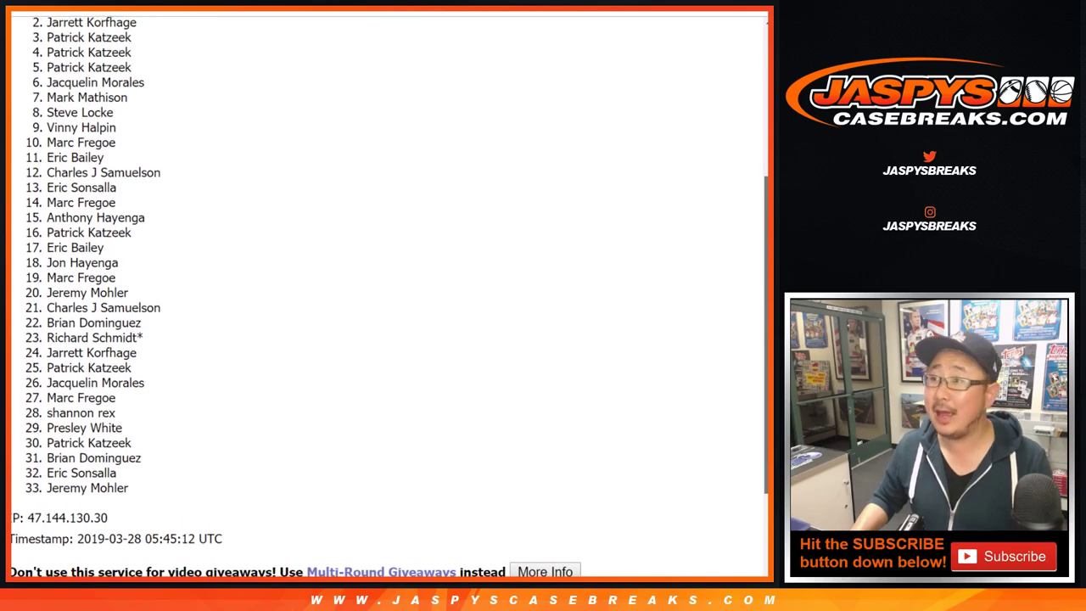
pyautogui.scroll(5, 387, 297)
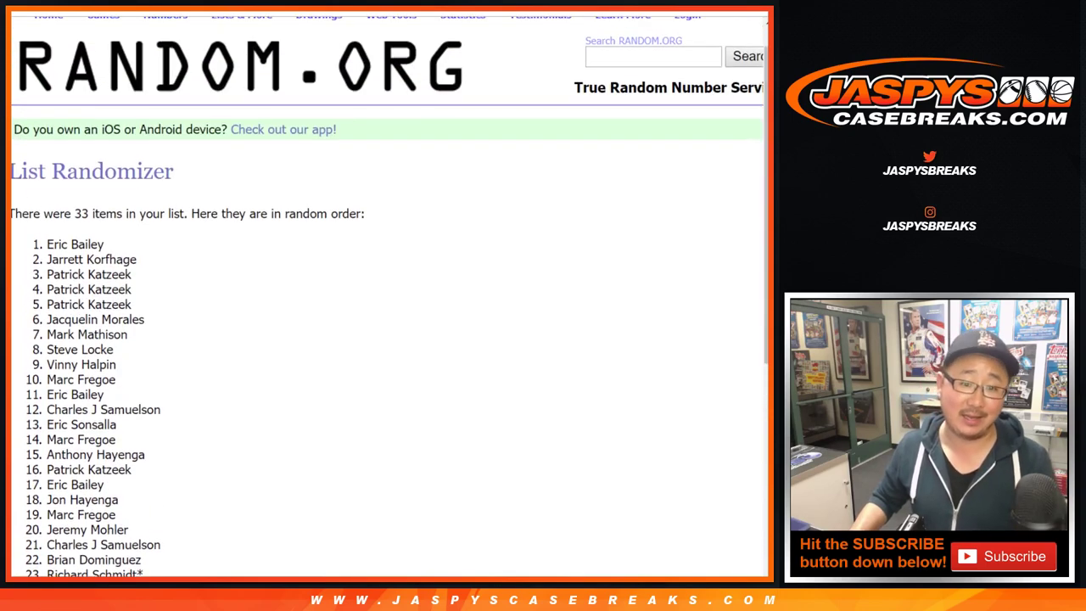
pyautogui.moveTo(46, 245); pyautogui.dragTo(104, 245)
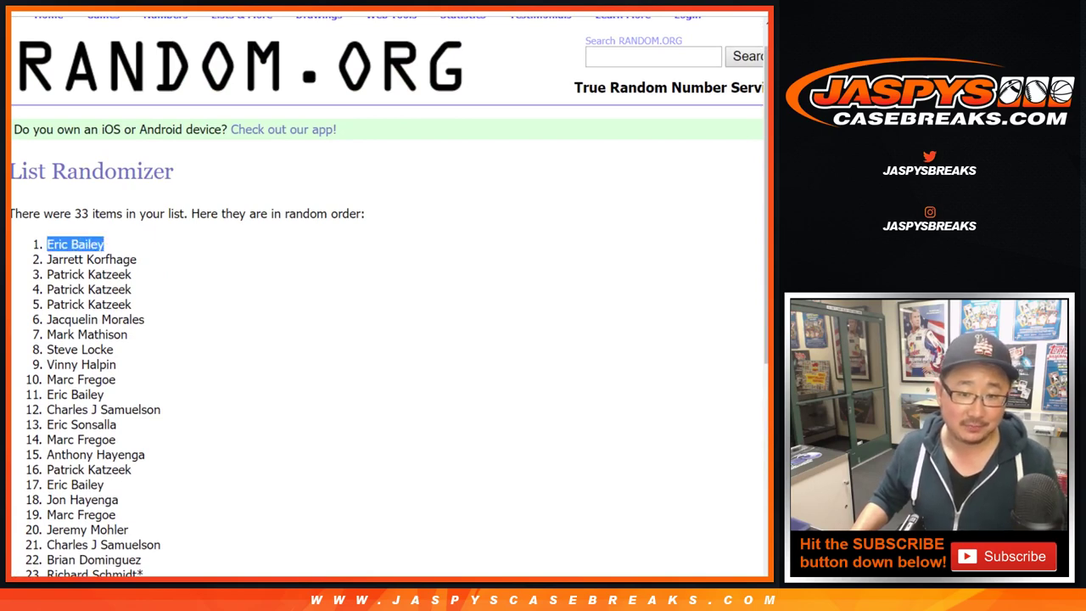
pyautogui.scroll(-5, 387, 297)
pyautogui.scroll(6, 386, 297)
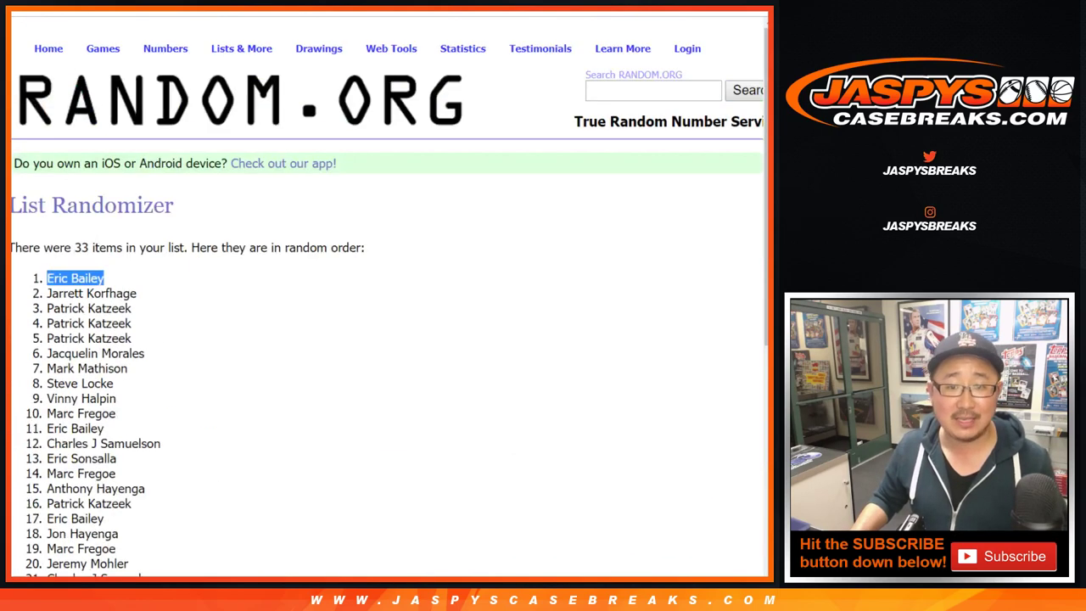
pyautogui.hotkey('ctrl', 'Tab')
pyautogui.click(322, 331)
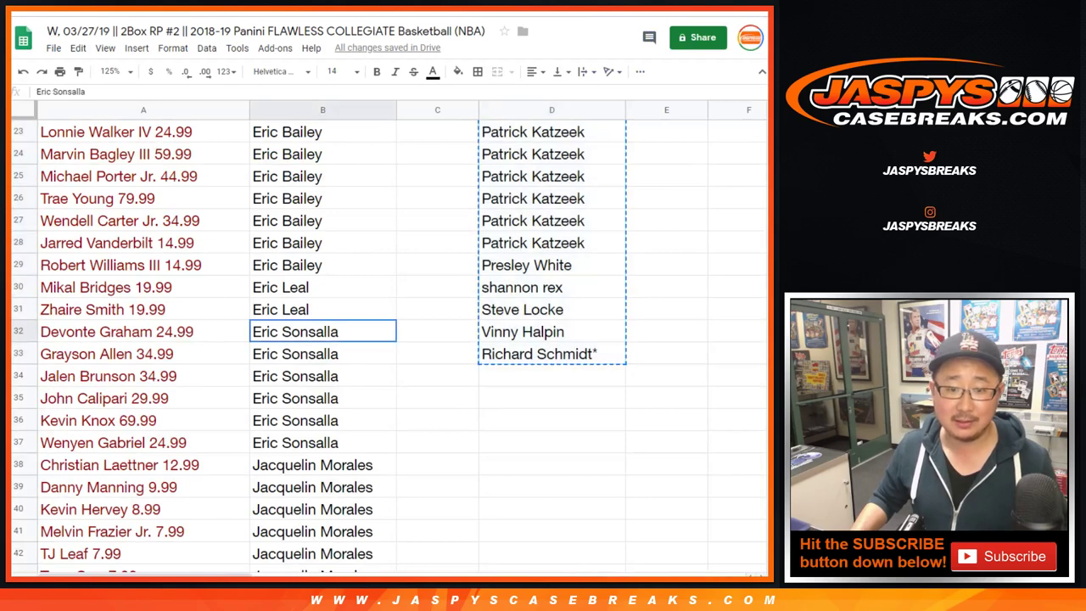
# - Enter the winner's name in B115 and the player's name in A115, then select A115:B115
pyautogui.hotkey('ctrl', 'Down')
pyautogui.press('Down')
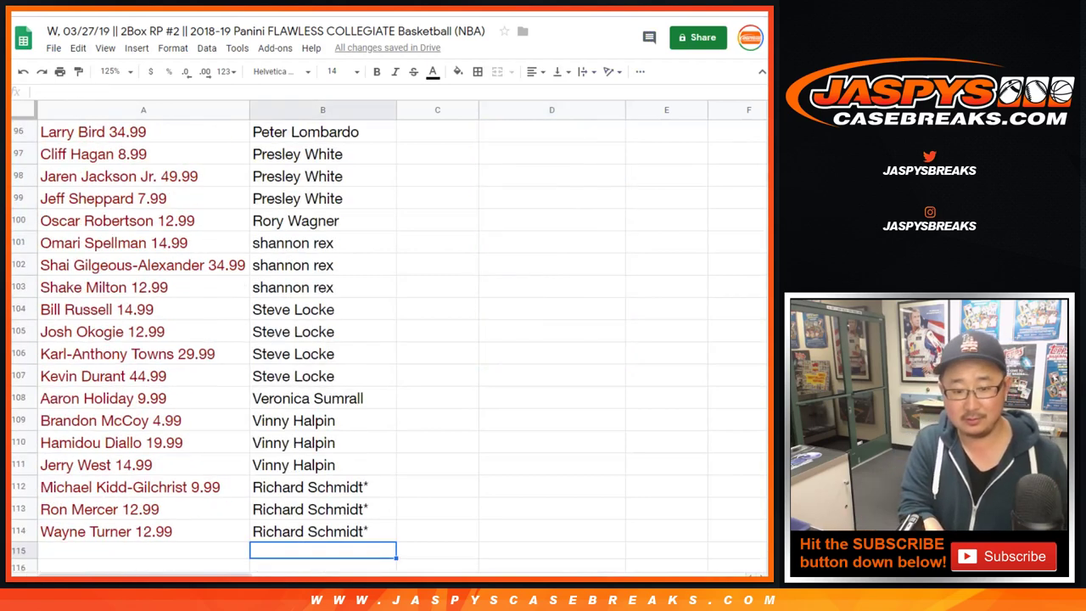
pyautogui.click(143, 531)
pyautogui.press('Down')
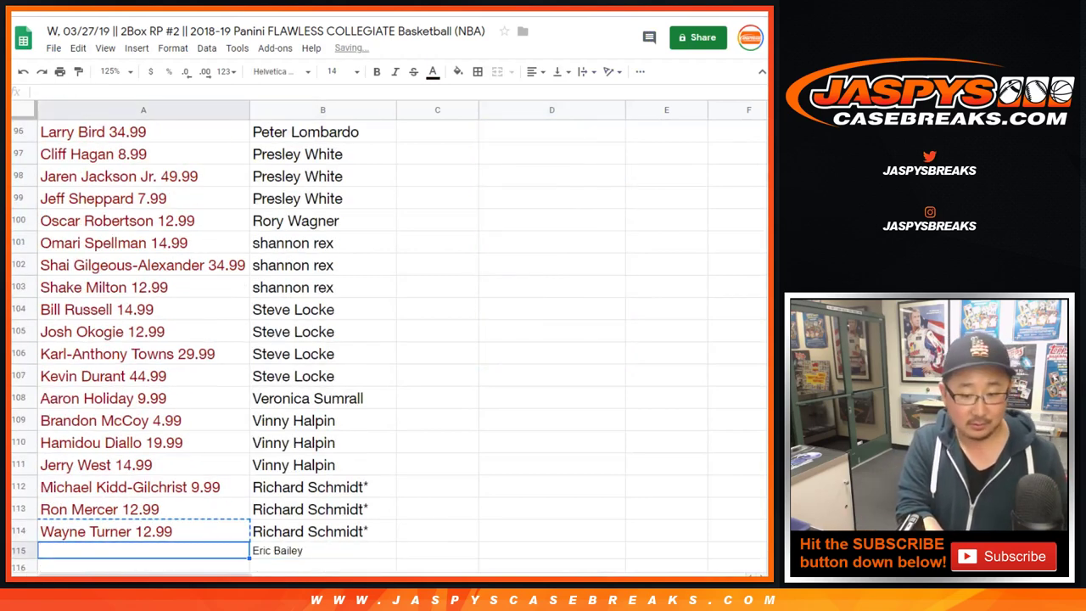
pyautogui.write('Luka Doncic')
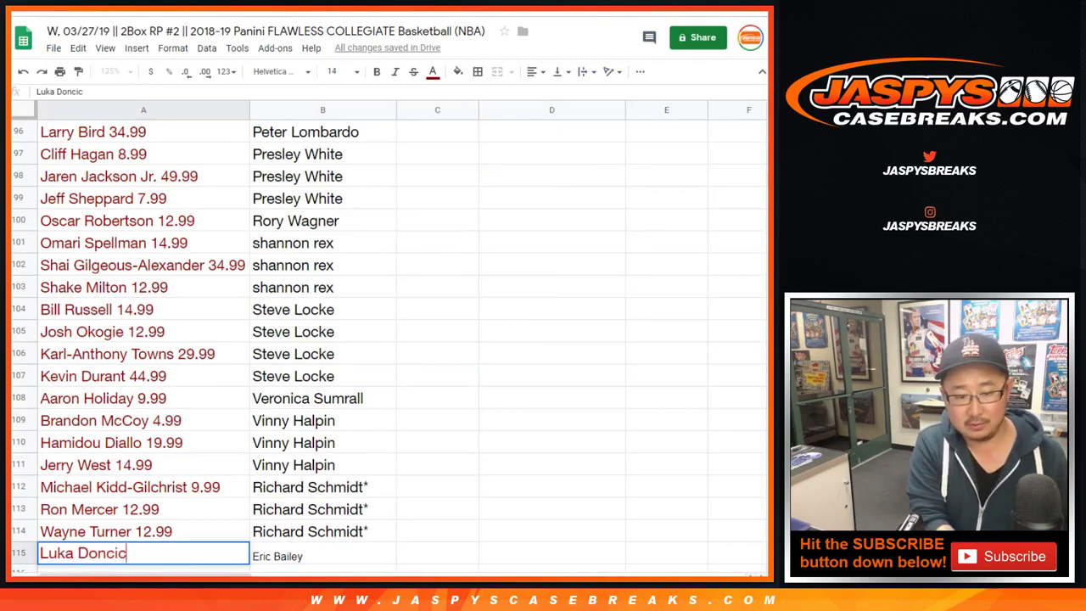
pyautogui.press('Return')
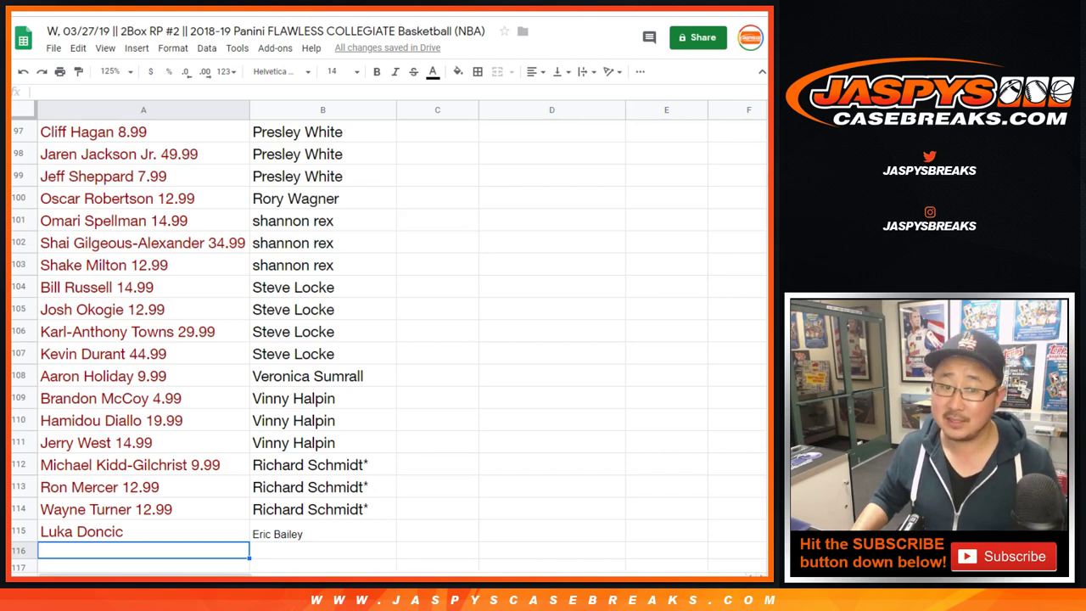
pyautogui.click(82, 531)
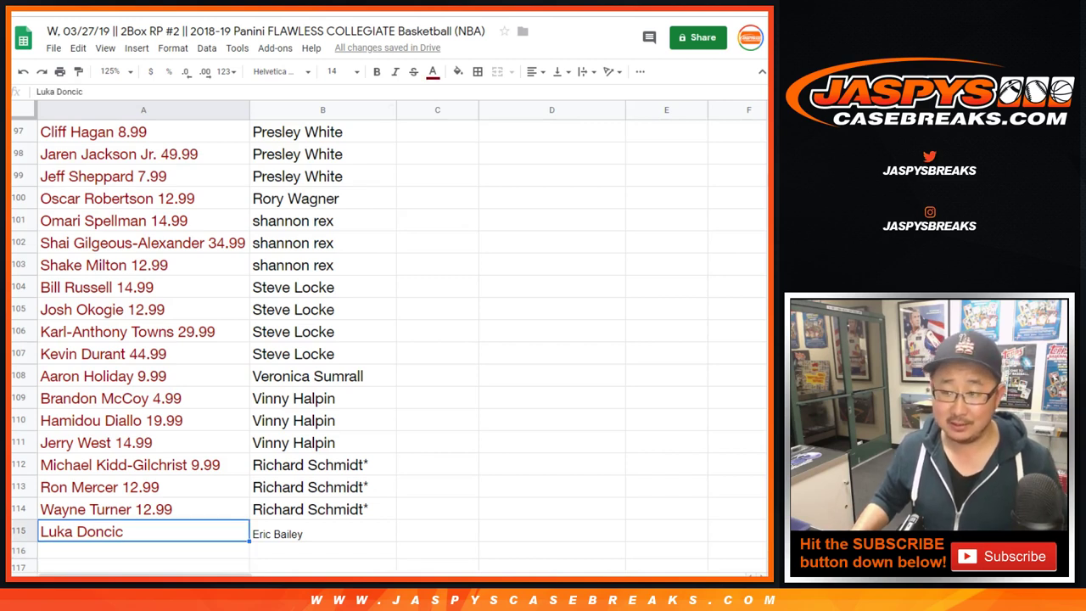
pyautogui.hotkey('shift', 'Right')
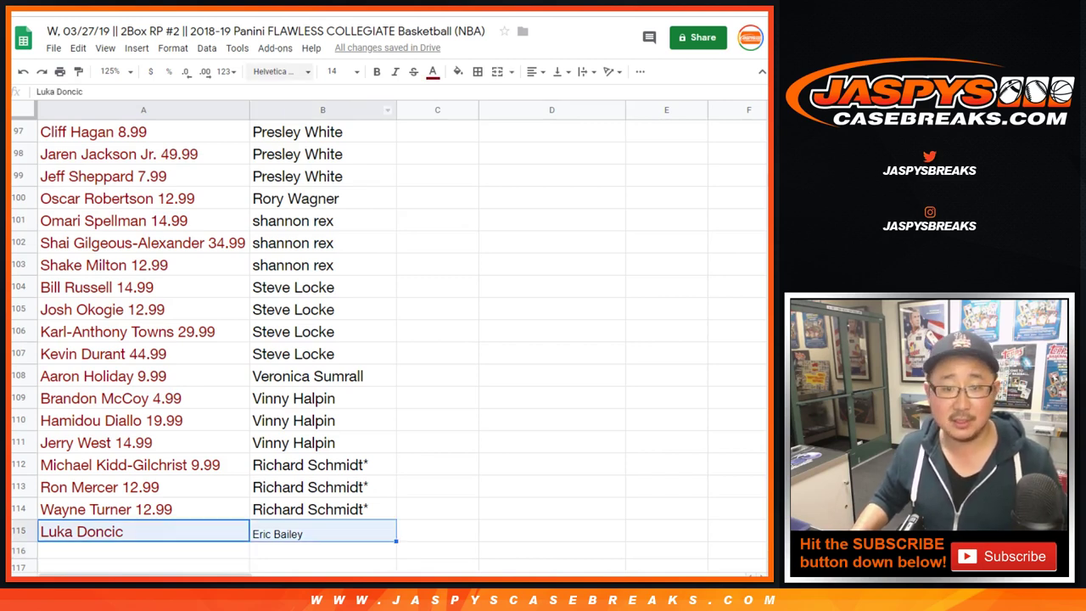
# - Set the new row 115 to 14-point font
pyautogui.click(280, 71)
pyautogui.click(344, 71)
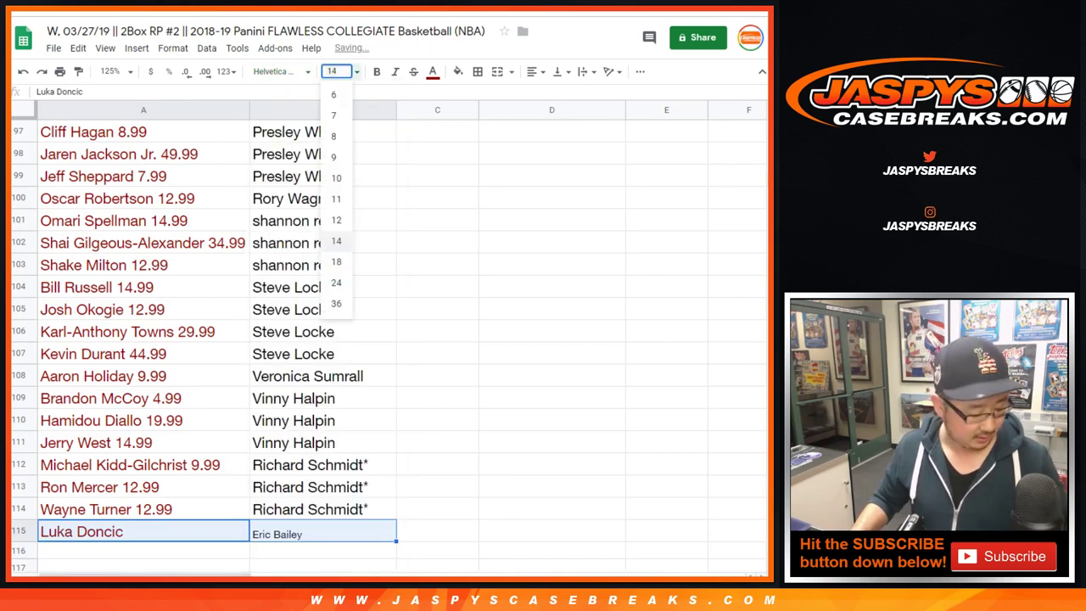
pyautogui.click(336, 241)
pyautogui.click(103, 264)
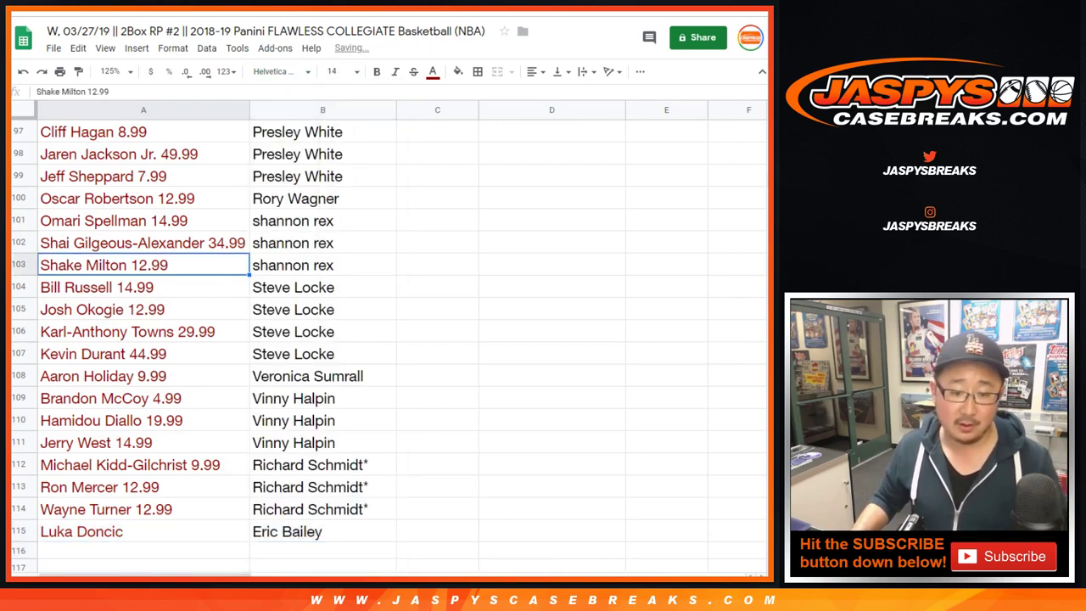
# - Sort the sheet by column B, A to Z, and select the new entry now in row 30
pyautogui.click(322, 110)
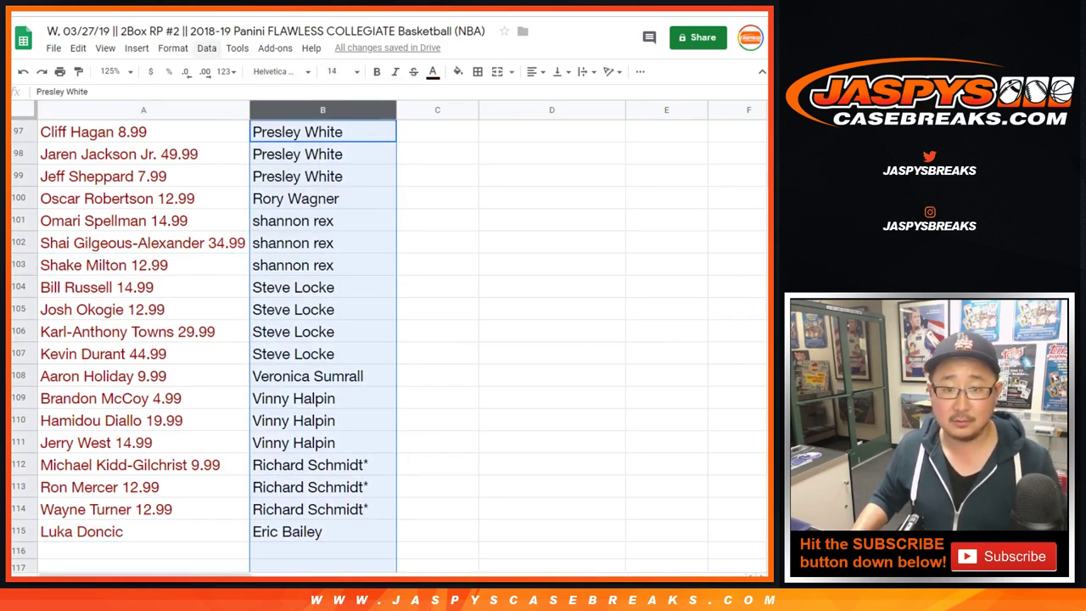
pyautogui.click(206, 48)
pyautogui.click(280, 71)
pyautogui.click(323, 264)
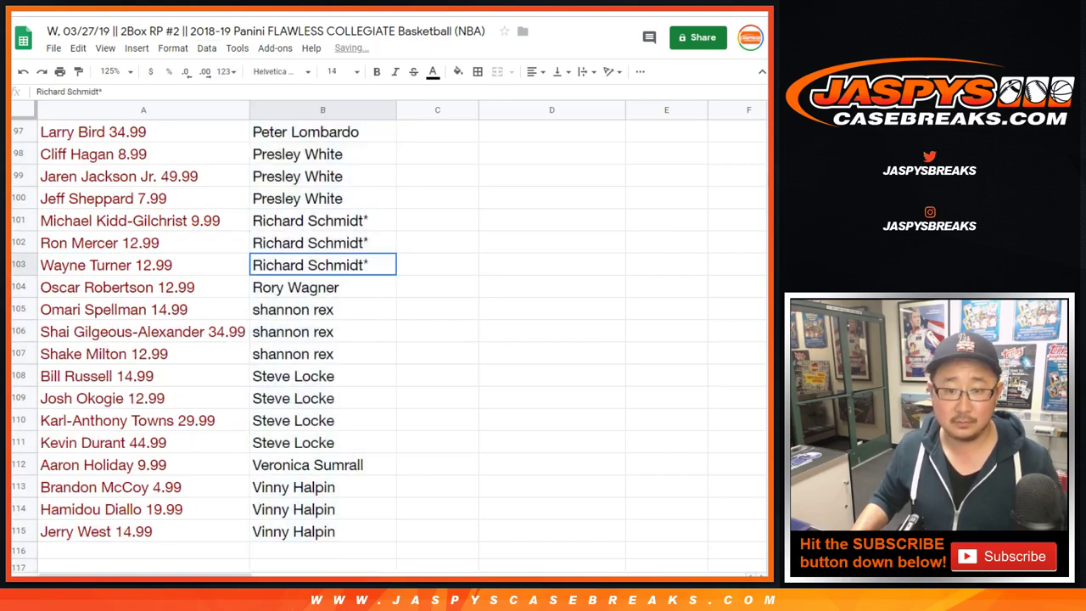
pyautogui.scroll(10, 382, 340)
pyautogui.scroll(15, 381, 339)
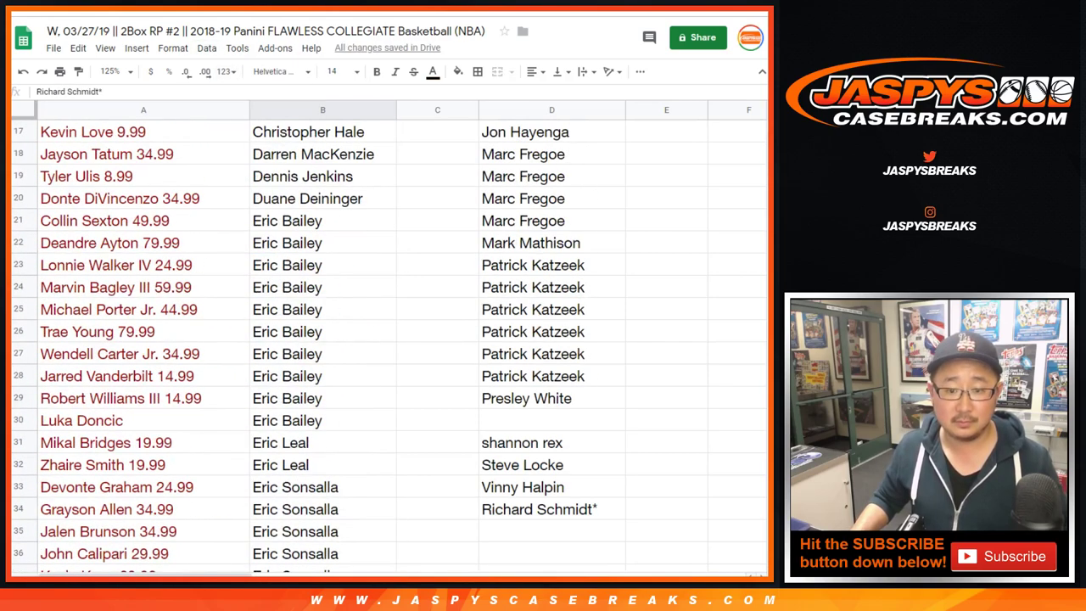
pyautogui.click(143, 420)
pyautogui.keyDown('shift'); pyautogui.click(322, 420); pyautogui.keyUp('shift')
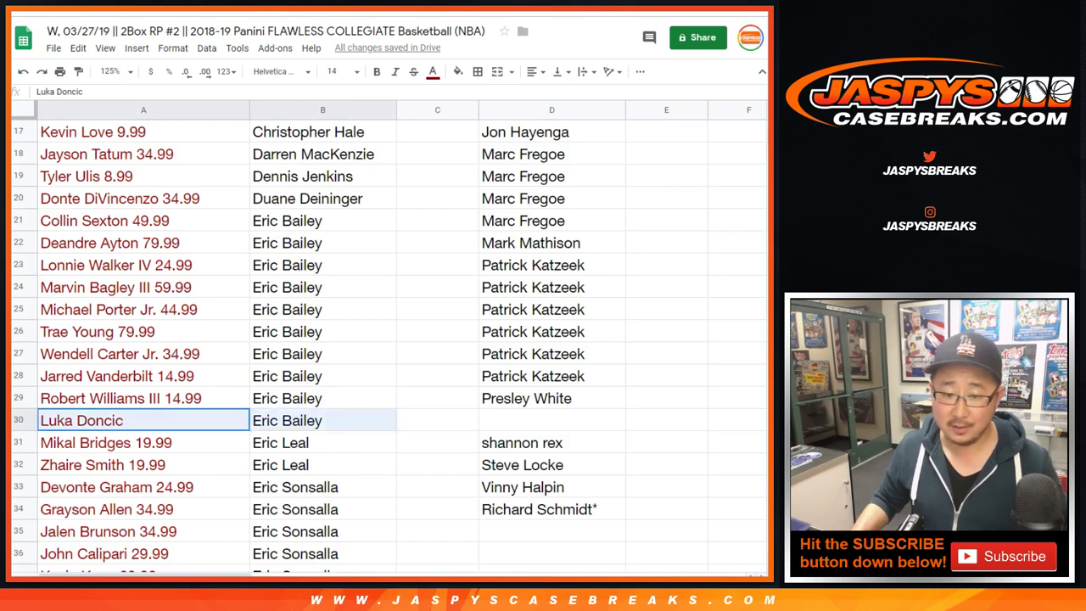